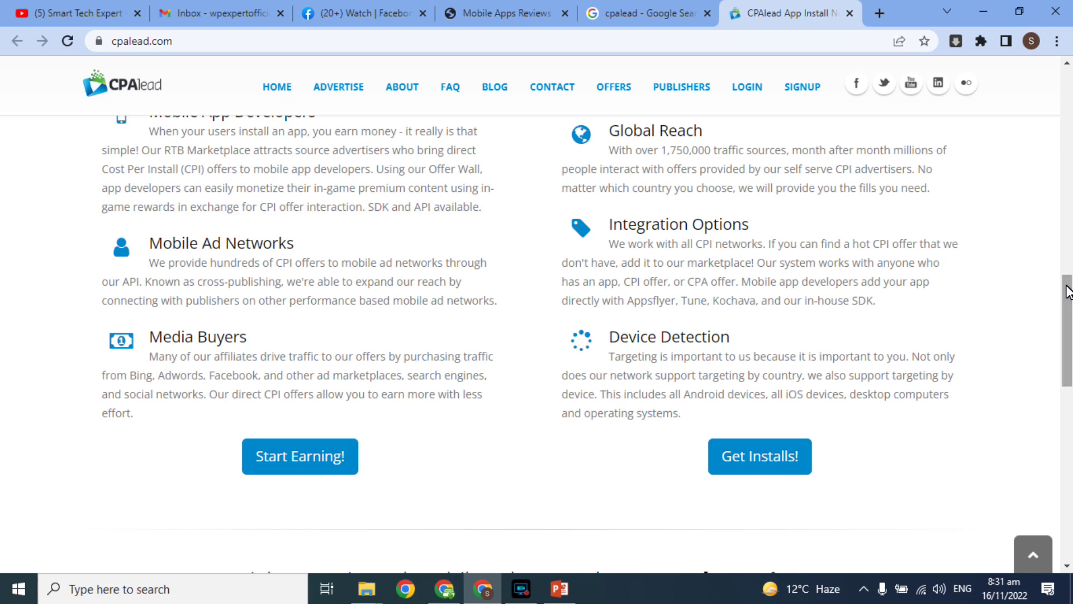
Open CPAlead's publisher sign-up page via the Start Earning! button on the homepage.
{"action": "left_click", "coordinate": [290, 458]}
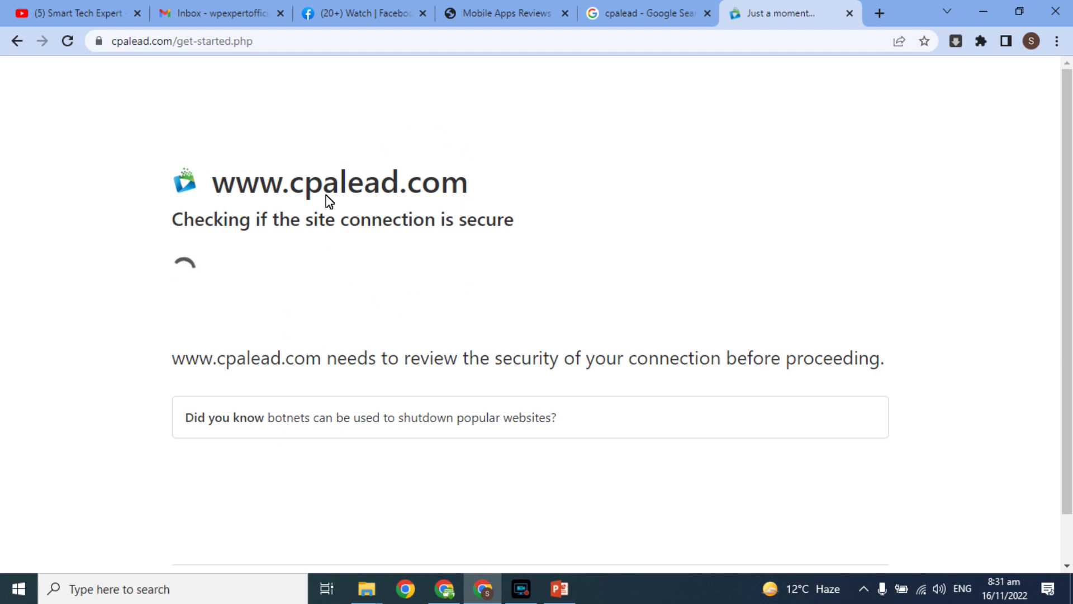
Search Google for 'scamadviser'.
{"action": "left_click", "coordinate": [679, 7]}
{"action": "left_click", "coordinate": [376, 108]}
{"action": "key", "text": "ctrl+a"}
{"action": "type", "text": "s"}
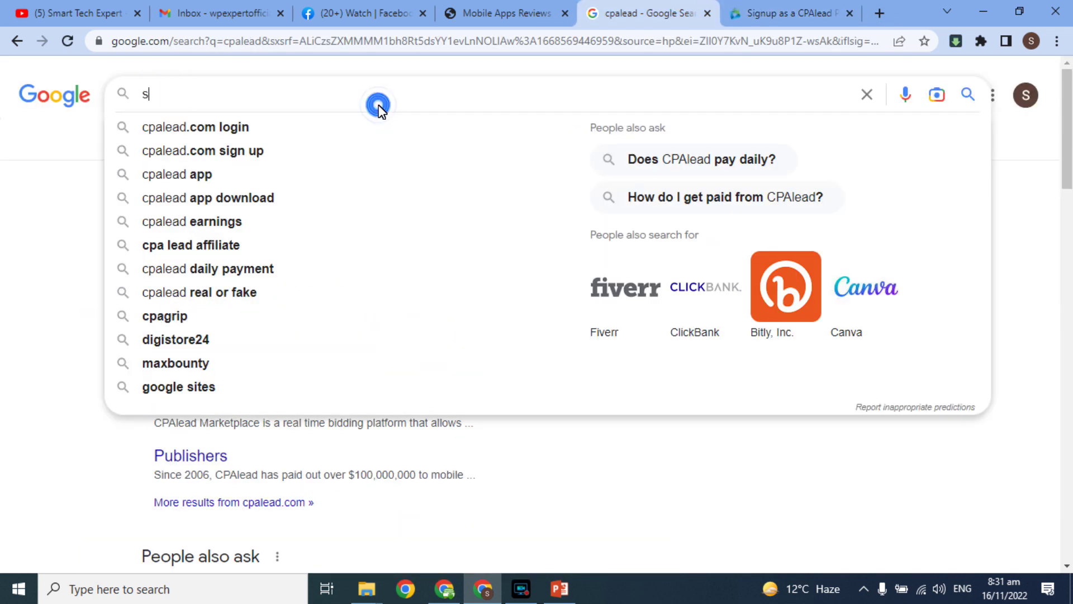
{"action": "type", "text": "camadviser"}
{"action": "key", "text": "Return"}
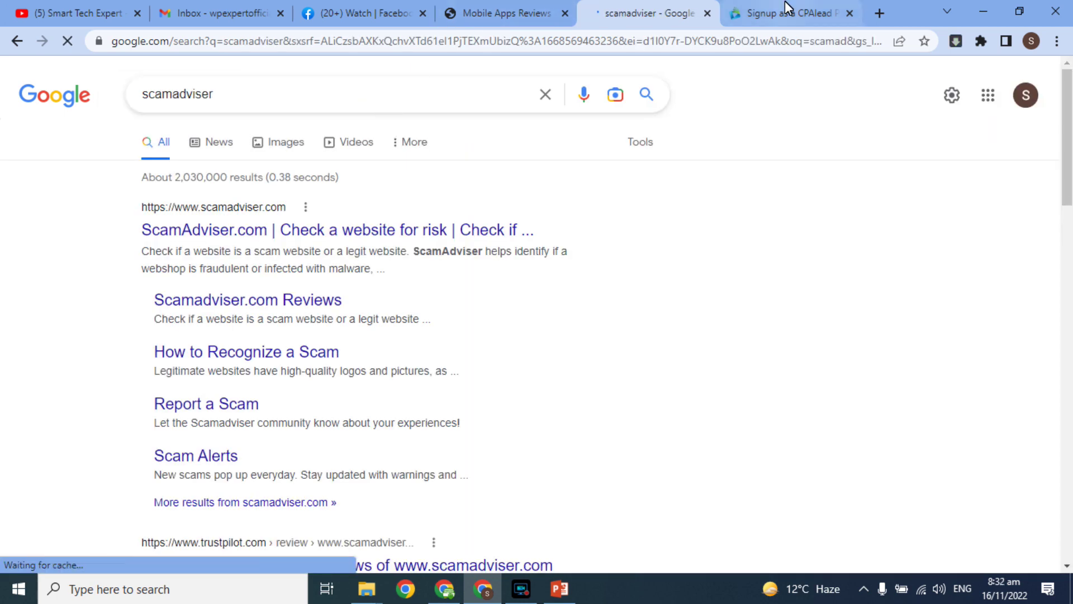
Copy the cpalead.com address into ScamAdviser.com's site check, then return to the CPAlead sign-up tab.
{"action": "left_click", "coordinate": [787, 8]}
{"action": "left_click_drag", "start_coordinate": [173, 42], "coordinate": [53, 57]}
{"action": "key", "text": "ctrl+c"}
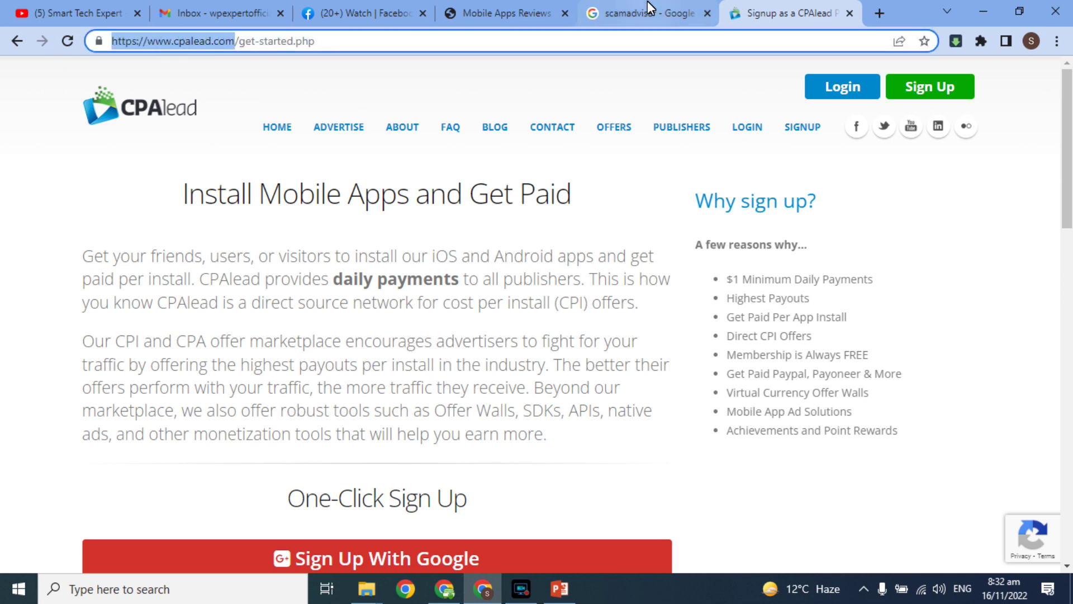
{"action": "left_click", "coordinate": [649, 13]}
{"action": "left_click", "coordinate": [228, 238]}
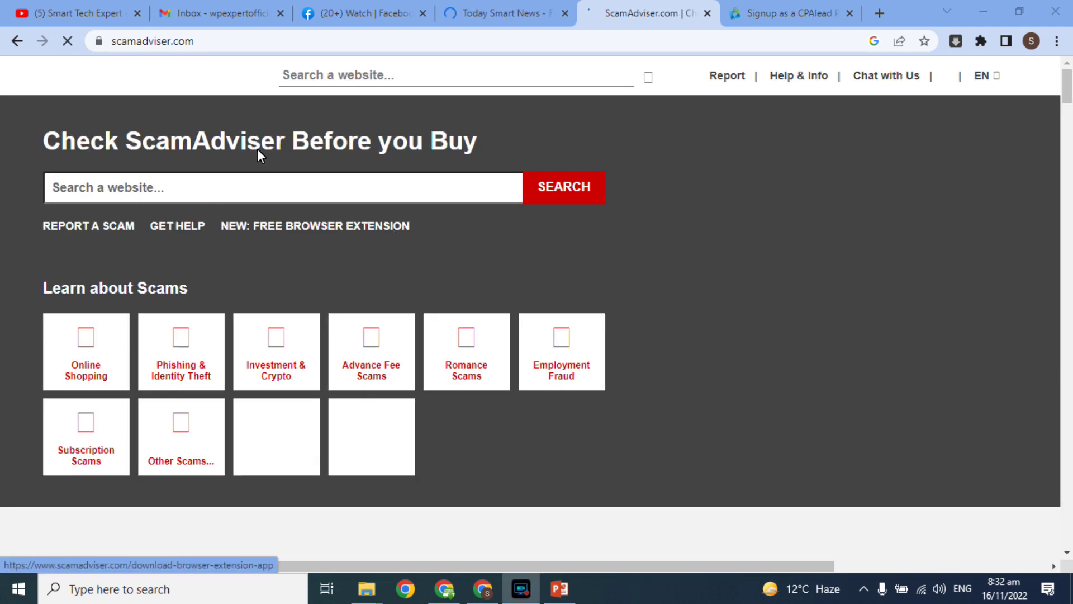
{"action": "left_click", "coordinate": [183, 192]}
{"action": "key", "text": "ctrl+v"}
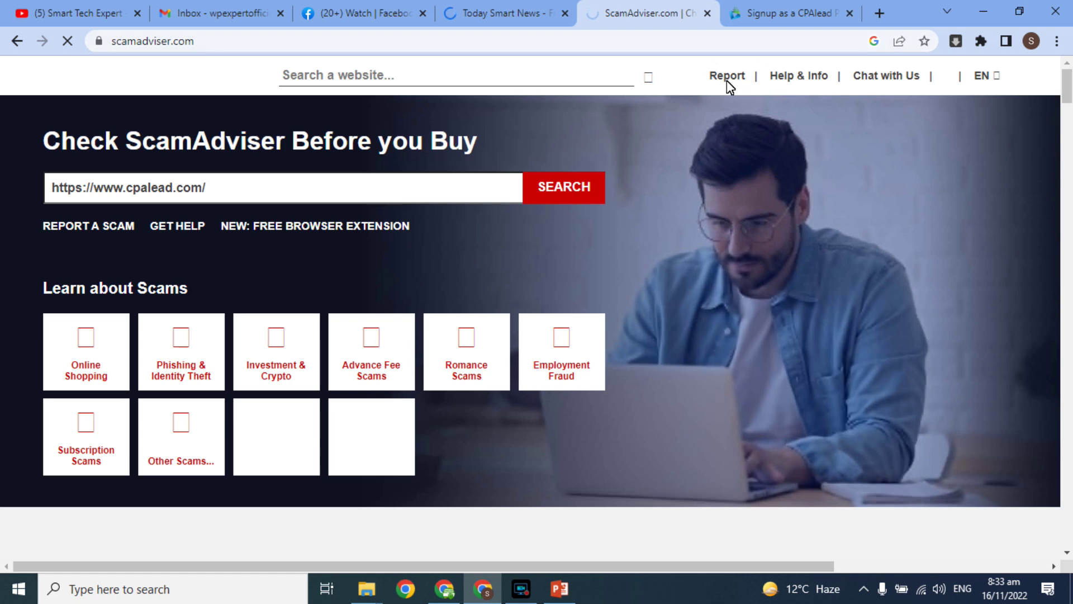
{"action": "left_click", "coordinate": [761, 11]}
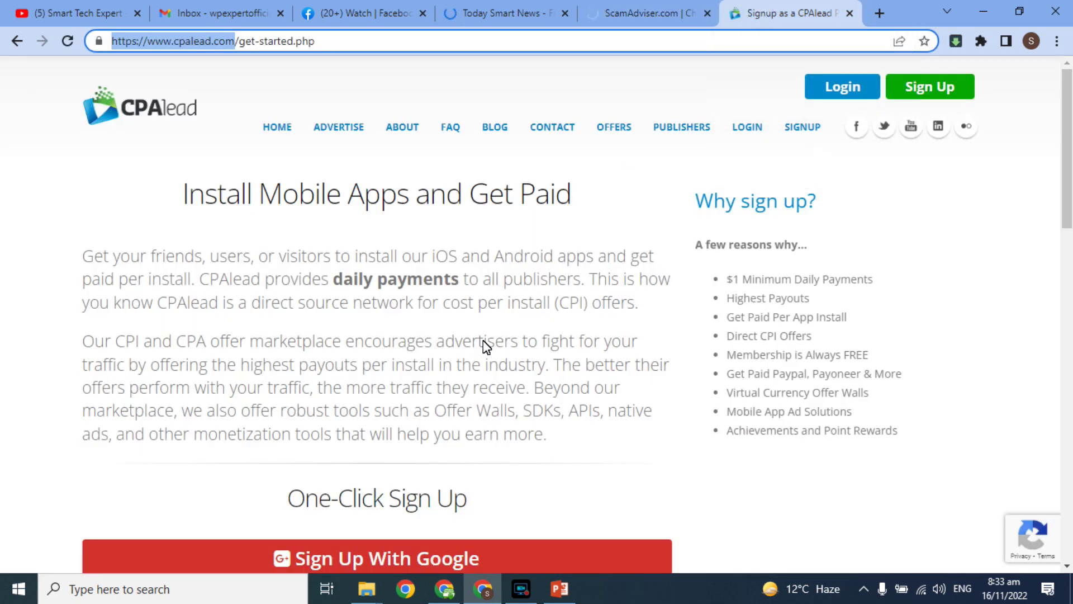
Enter the publisher's name and e-mail address in the sign-up form.
{"action": "left_click_drag", "start_coordinate": [1067, 148], "coordinate": [1067, 294]}
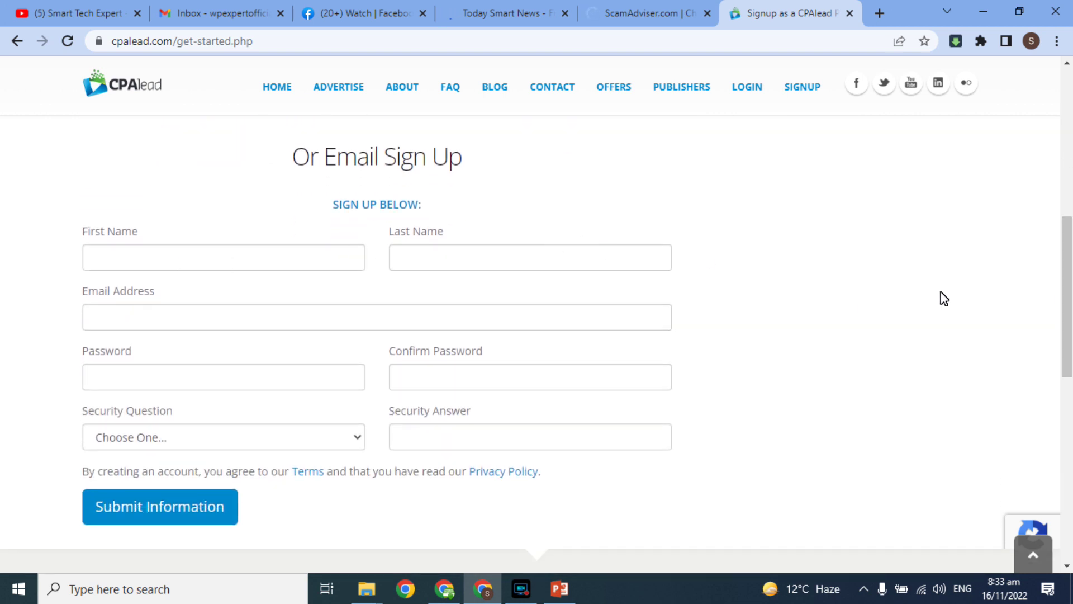
{"action": "left_click_drag", "start_coordinate": [1067, 291], "coordinate": [1067, 296]}
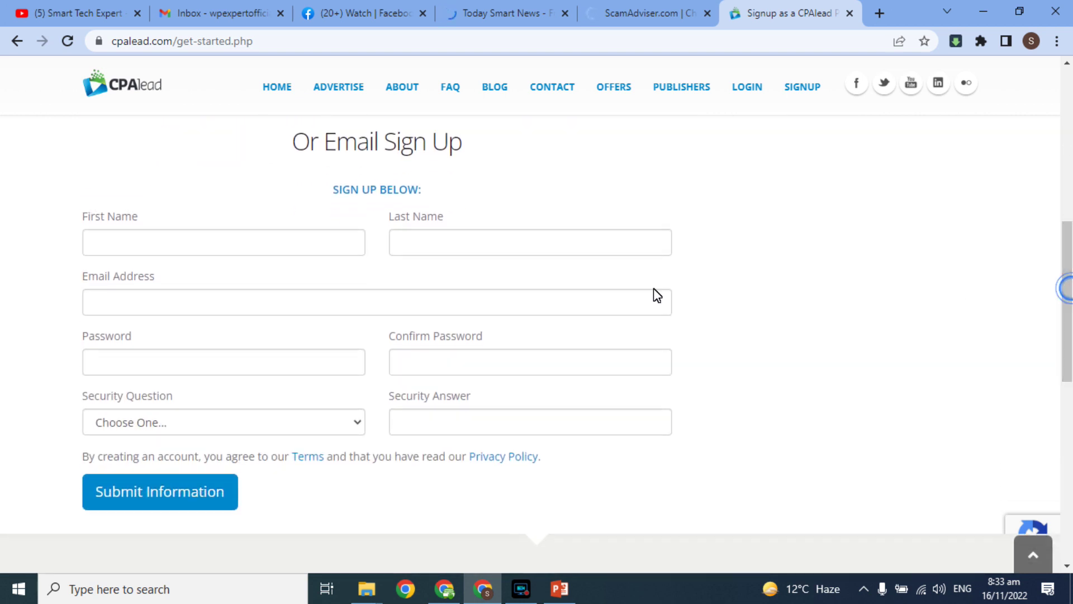
{"action": "left_click", "coordinate": [354, 238]}
{"action": "type", "text": "s"}
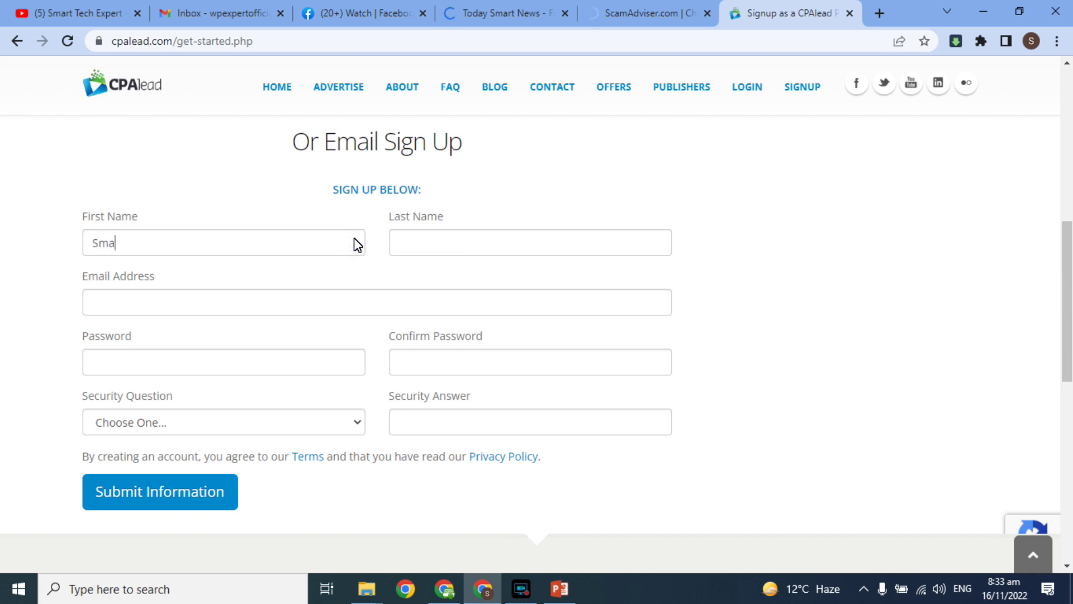
{"action": "type", "text": "Tech"}
{"action": "key", "text": "Tab"}
{"action": "key", "text": "Tab"}
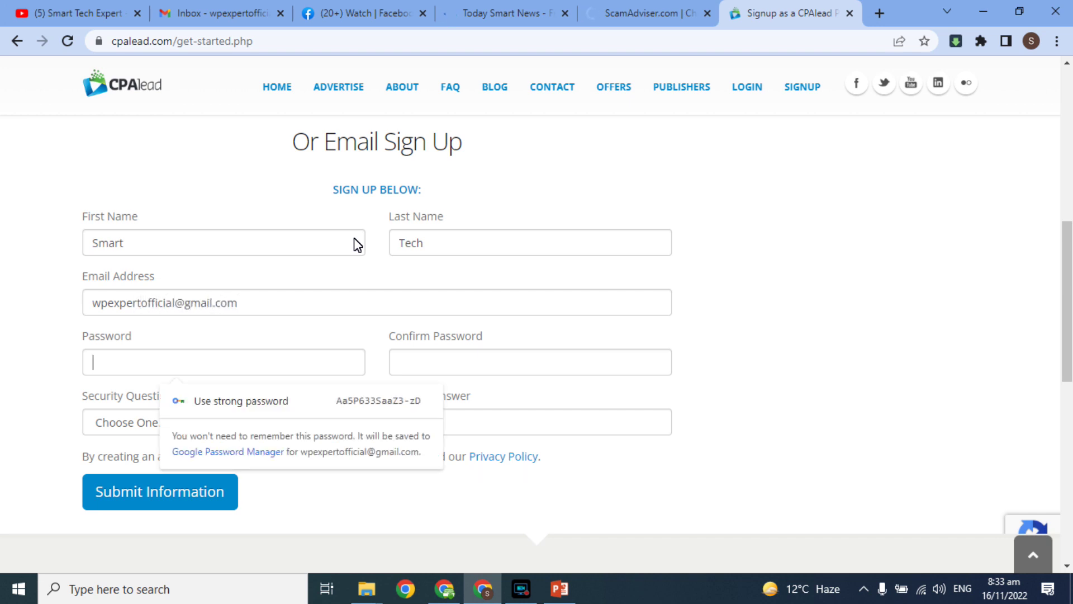
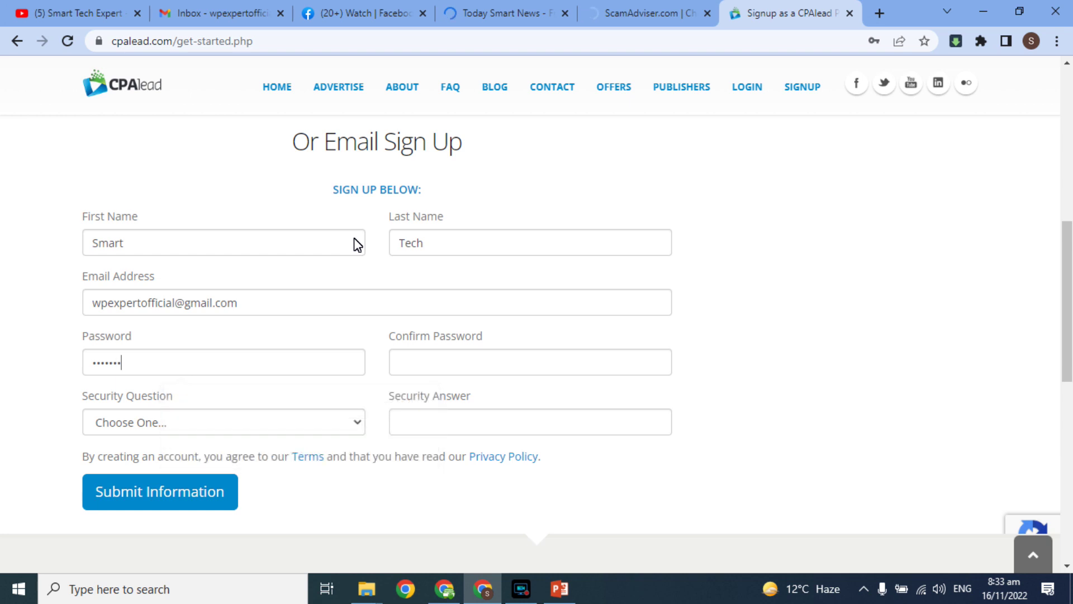
Type the password and its confirmation, then choose the favorite-teacher security question.
{"action": "key", "text": "Tab"}
{"action": "left_click", "coordinate": [226, 424]}
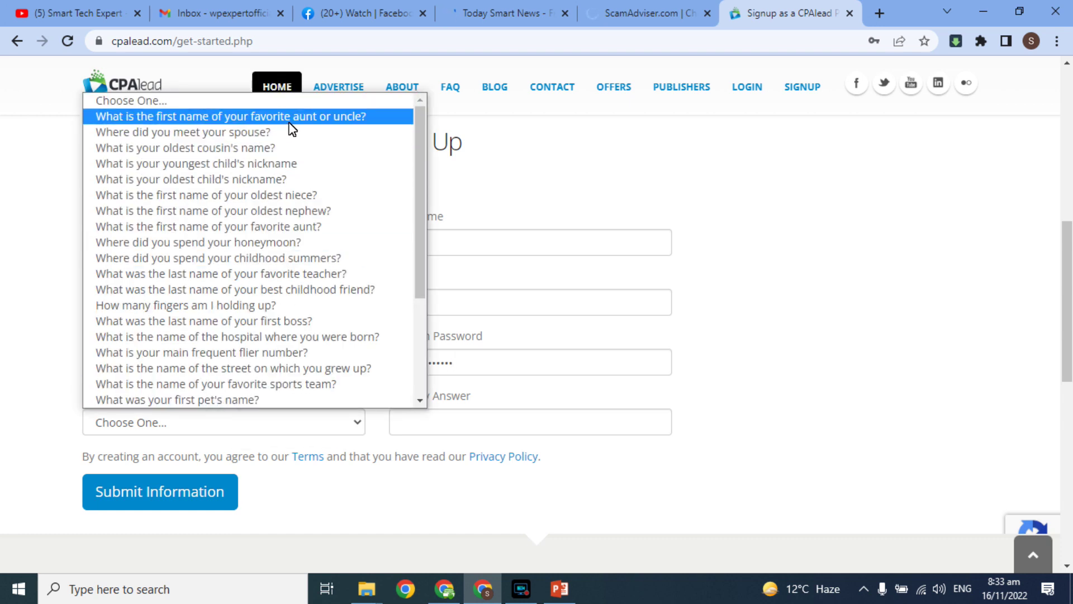
{"action": "left_click", "coordinate": [302, 273]}
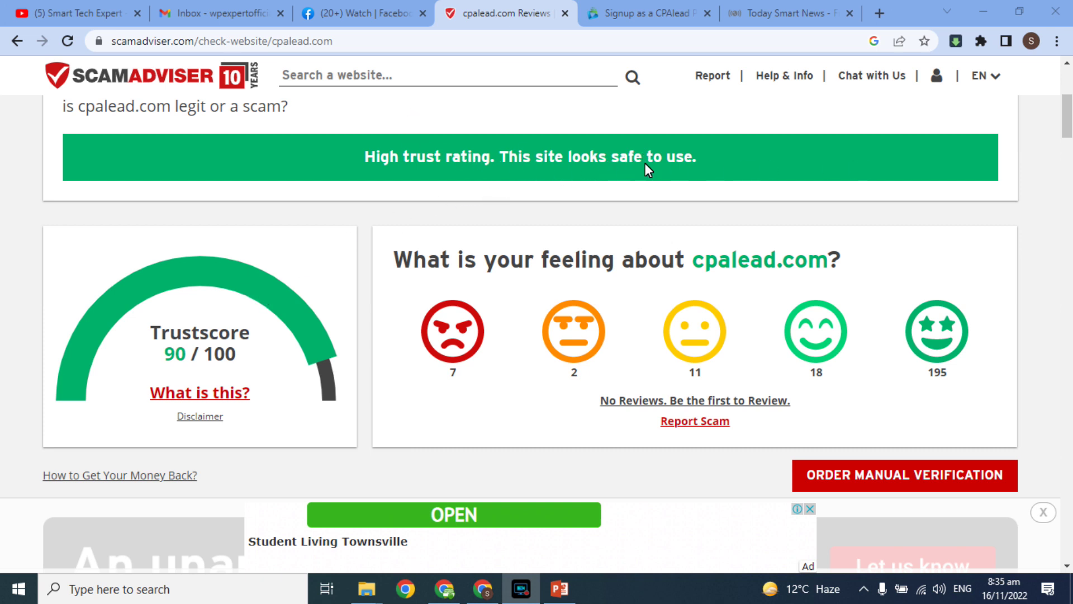
Review ScamAdviser's 90/100 Trustscore for cpalead.com, then return to the CPAlead sign-up form.
{"action": "left_click_drag", "start_coordinate": [1067, 129], "coordinate": [1030, 67]}
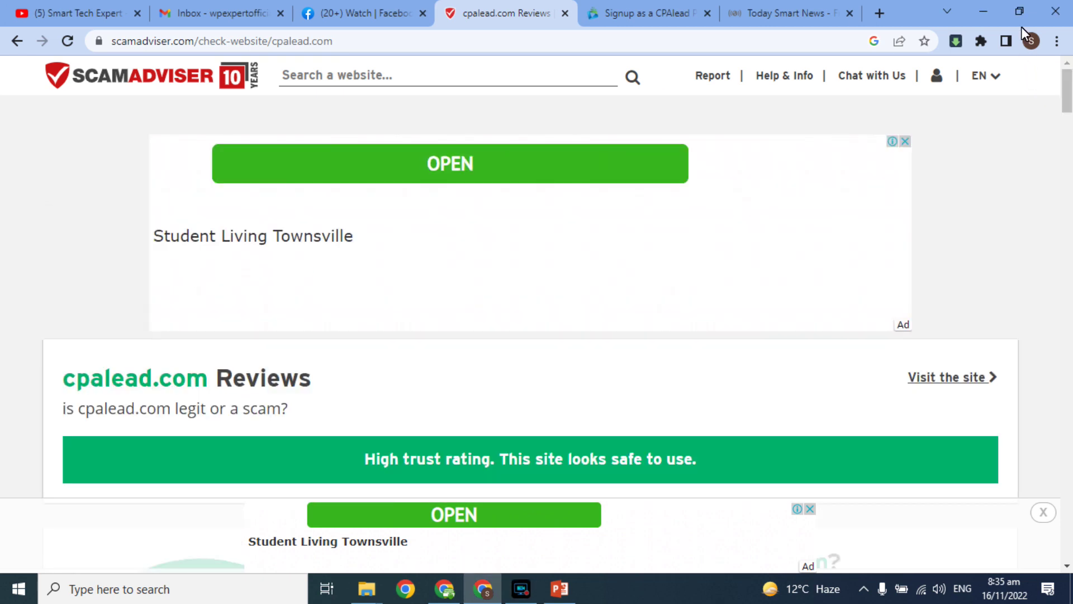
{"action": "left_click", "coordinate": [637, 13]}
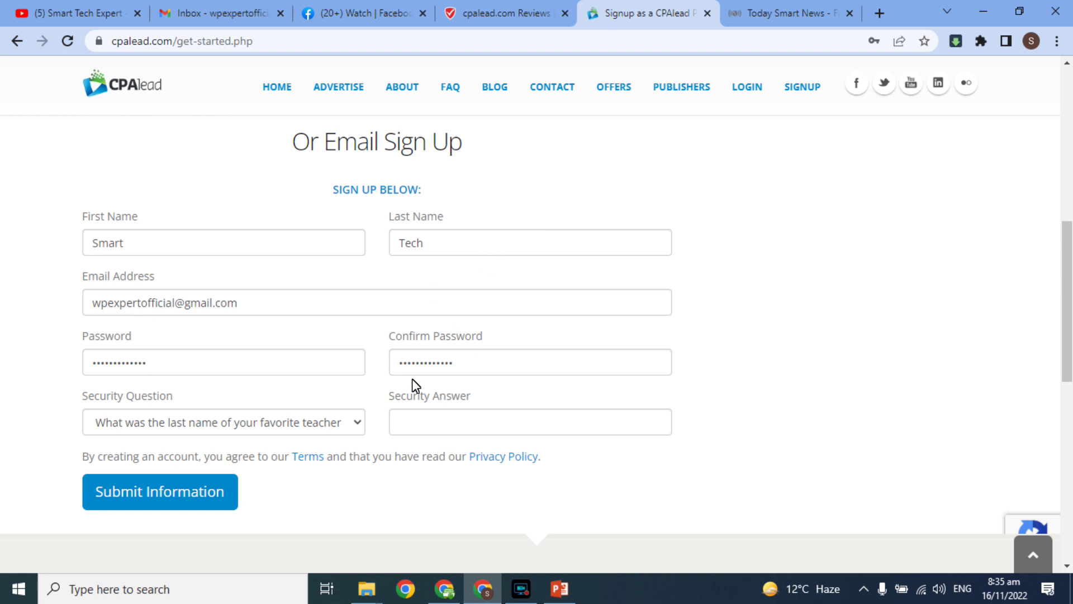
Submit the registration, then agree to and submit the Publisher Terms and Conditions.
{"action": "left_click", "coordinate": [150, 501]}
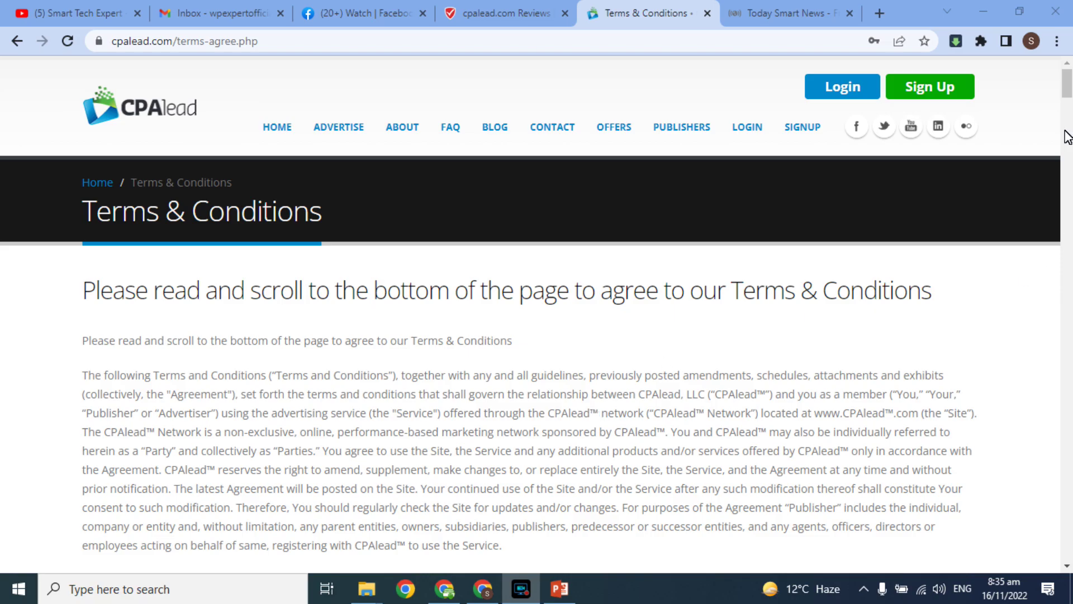
{"action": "left_click_drag", "start_coordinate": [1067, 98], "coordinate": [1068, 562]}
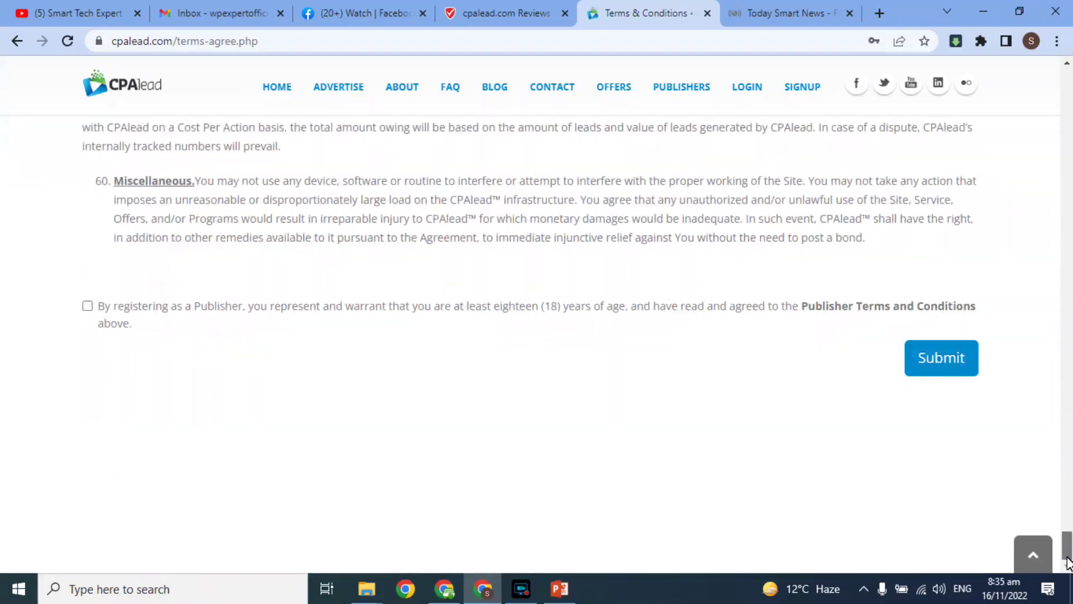
{"action": "left_click", "coordinate": [86, 306]}
{"action": "left_click", "coordinate": [947, 351]}
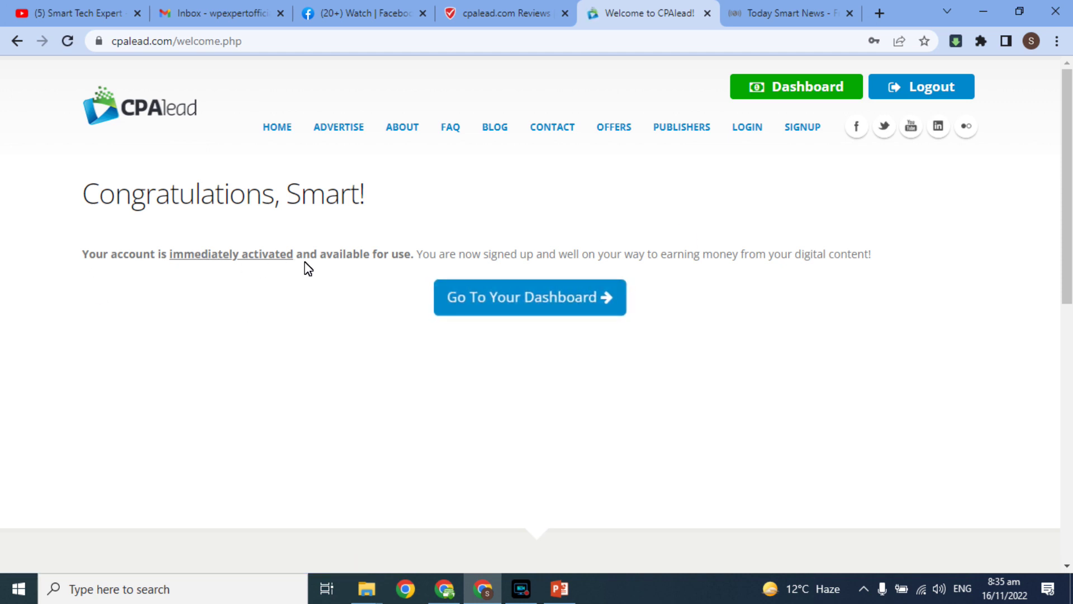
Go to the CPAlead dashboard, open Gmail in a new tab, then return to the dashboard.
{"action": "left_click", "coordinate": [525, 300]}
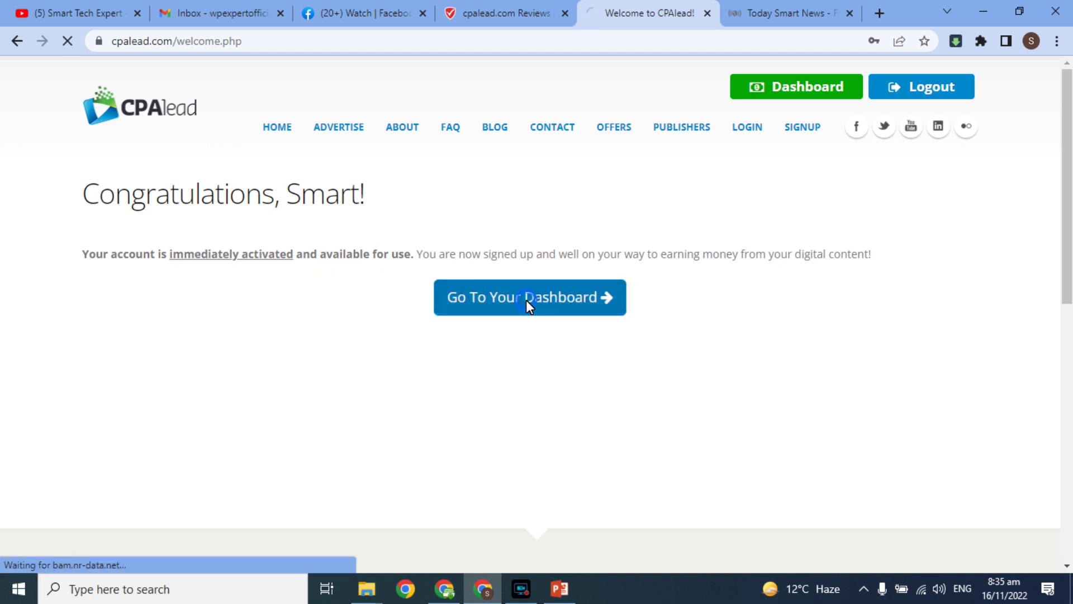
{"action": "left_click", "coordinate": [879, 13]}
{"action": "type", "text": "gmail.com"}
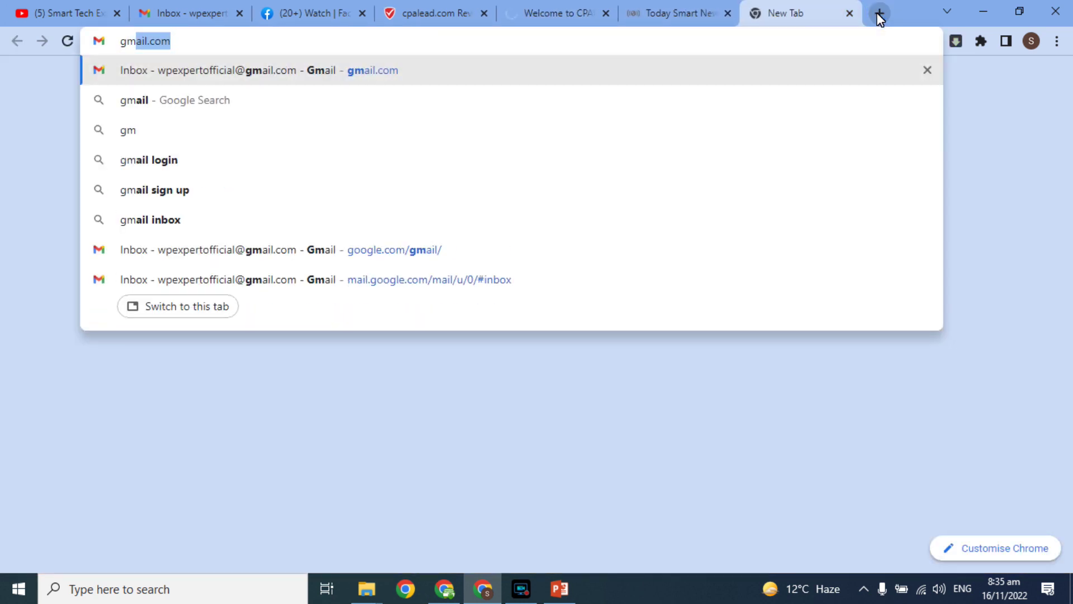
{"action": "key", "text": "Return"}
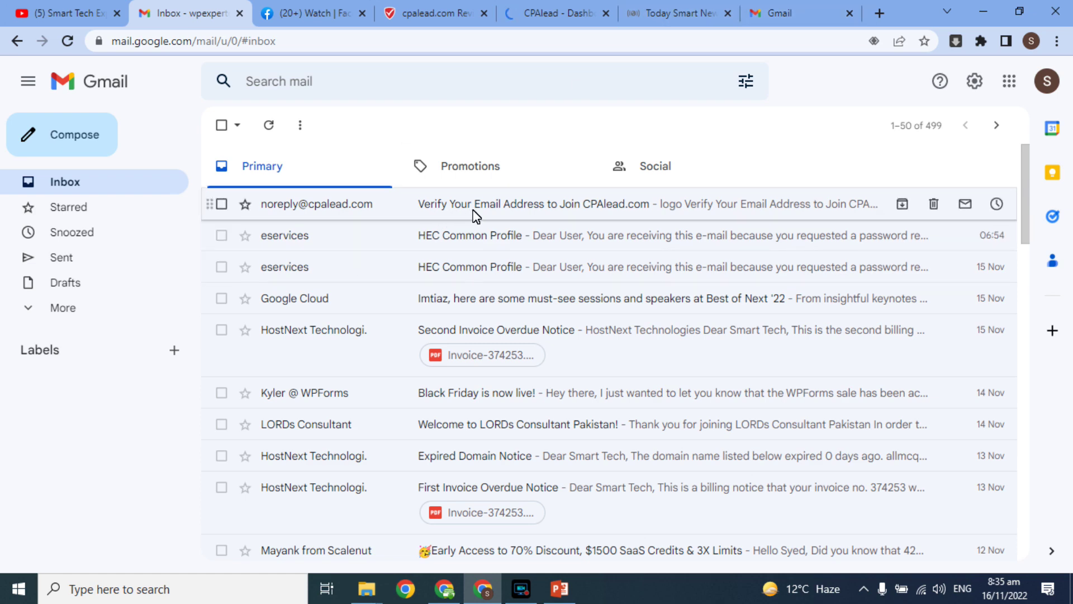
{"action": "left_click", "coordinate": [654, 2]}
{"action": "left_click", "coordinate": [546, 7]}
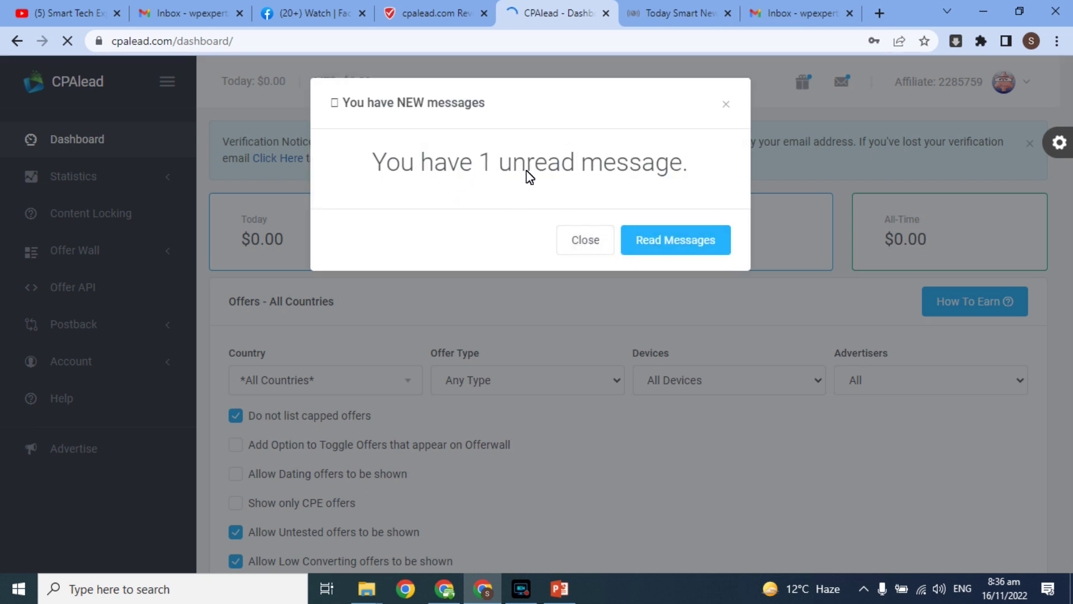
Read the unread 'Re: Lack of Volume' message, then go back to the Dashboard.
{"action": "left_click", "coordinate": [674, 253]}
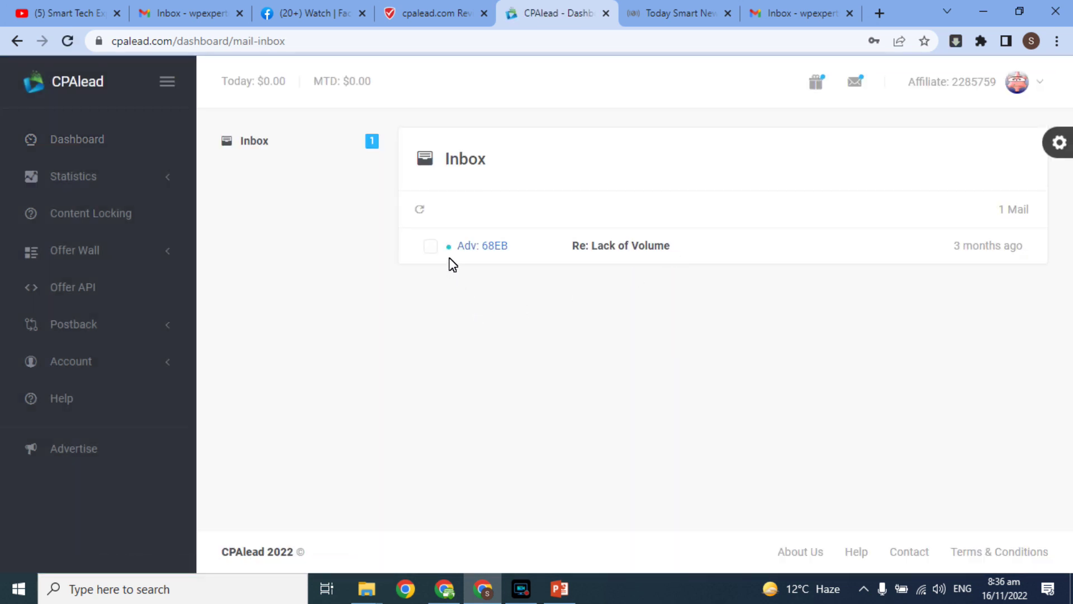
{"action": "left_click", "coordinate": [623, 247]}
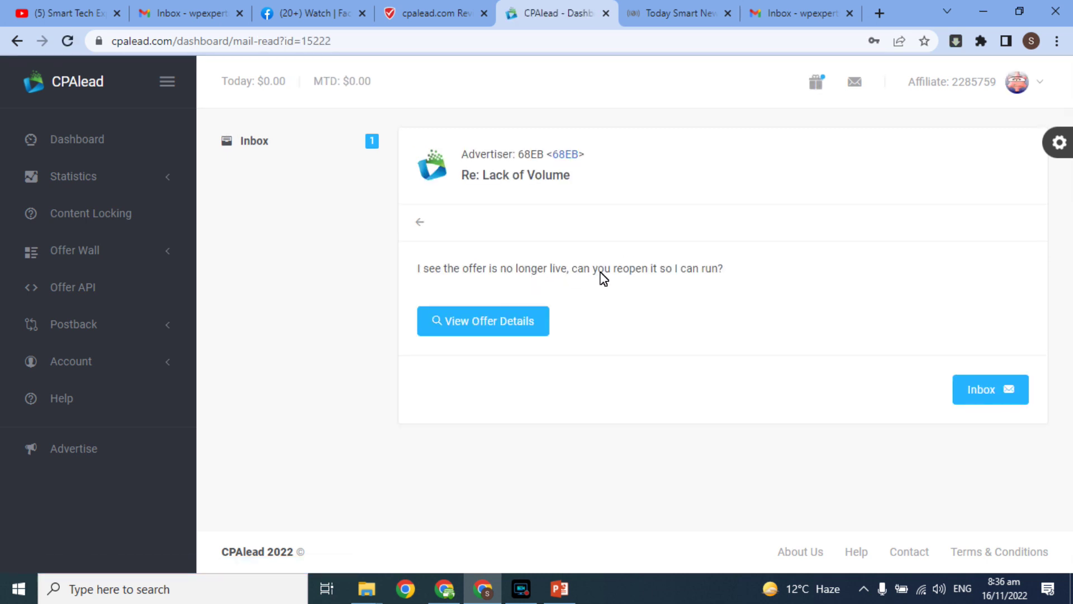
{"action": "left_click", "coordinate": [73, 140]}
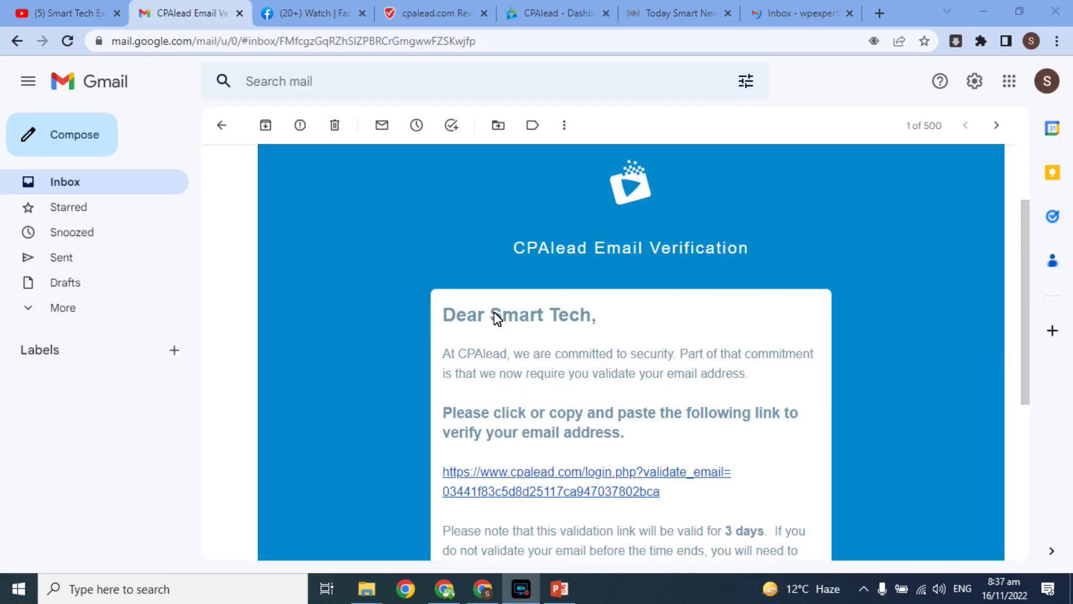
Open the validate_email link from the verification e-mail and view the tab it opens.
{"action": "left_click", "coordinate": [521, 475]}
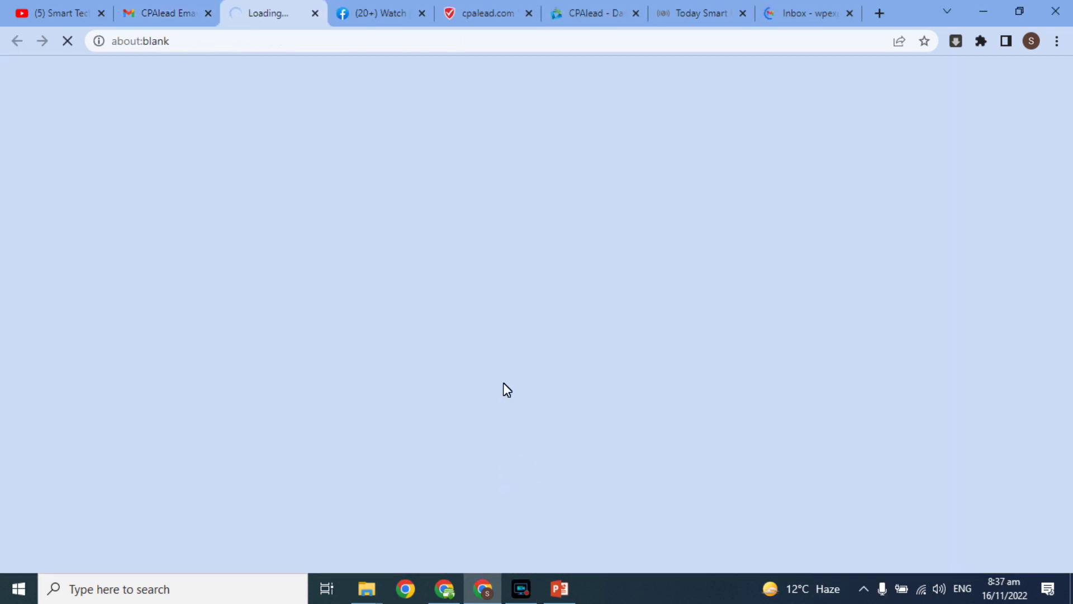
{"action": "left_click", "coordinate": [592, 4]}
{"action": "left_click_drag", "start_coordinate": [371, 144], "coordinate": [479, 144]}
{"action": "left_click", "coordinate": [268, 4]}
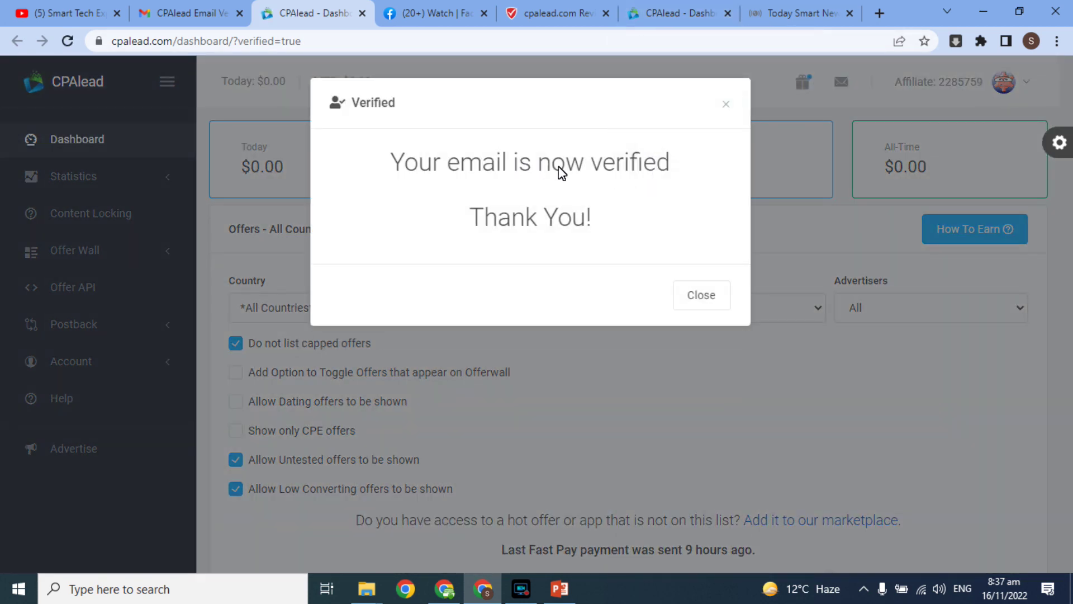
Dismiss the verified notice, close the duplicate tab, and read the How to Earn guide.
{"action": "left_click", "coordinate": [700, 296]}
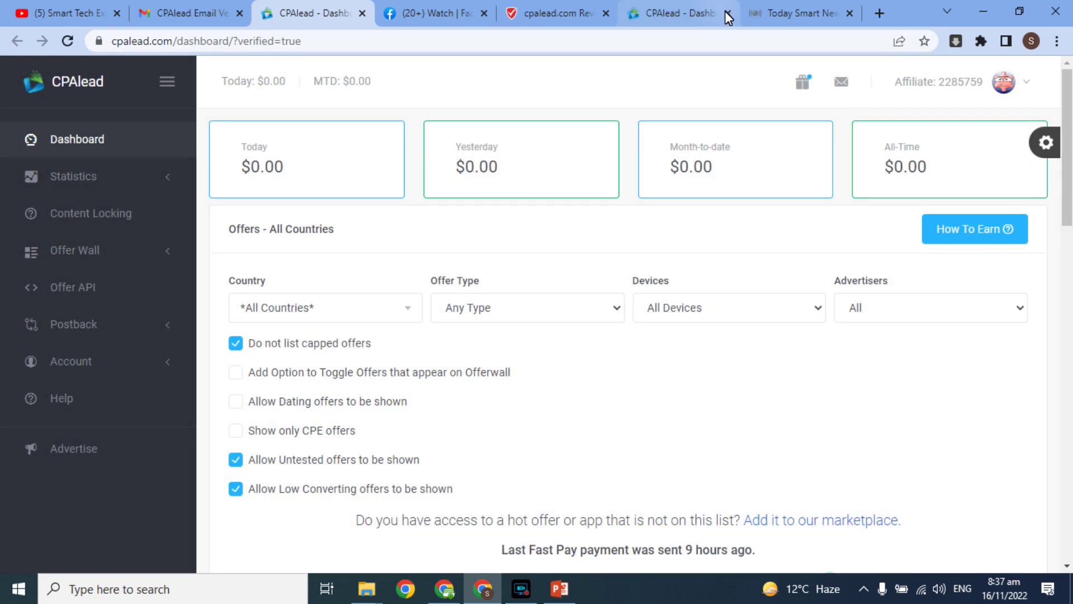
{"action": "left_click", "coordinate": [727, 13]}
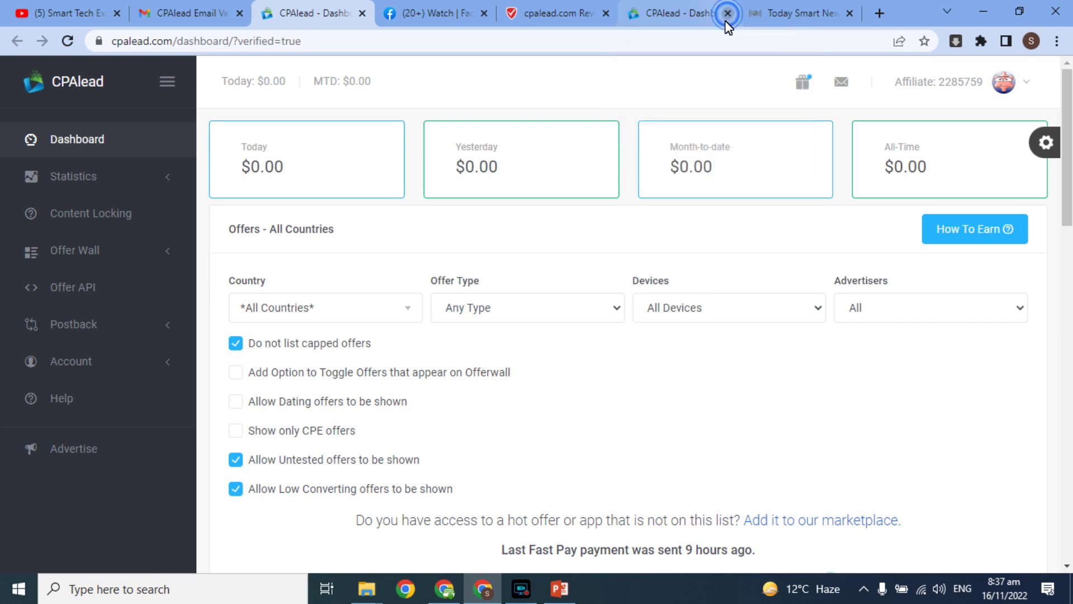
{"action": "left_click", "coordinate": [961, 228]}
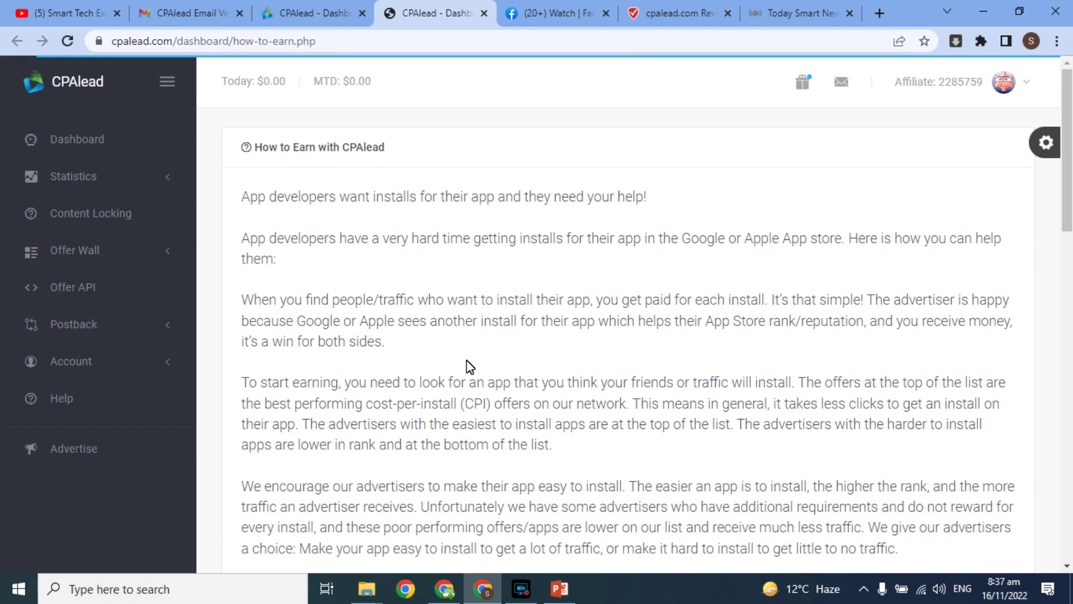
{"action": "left_click_drag", "start_coordinate": [1062, 146], "coordinate": [1065, 475]}
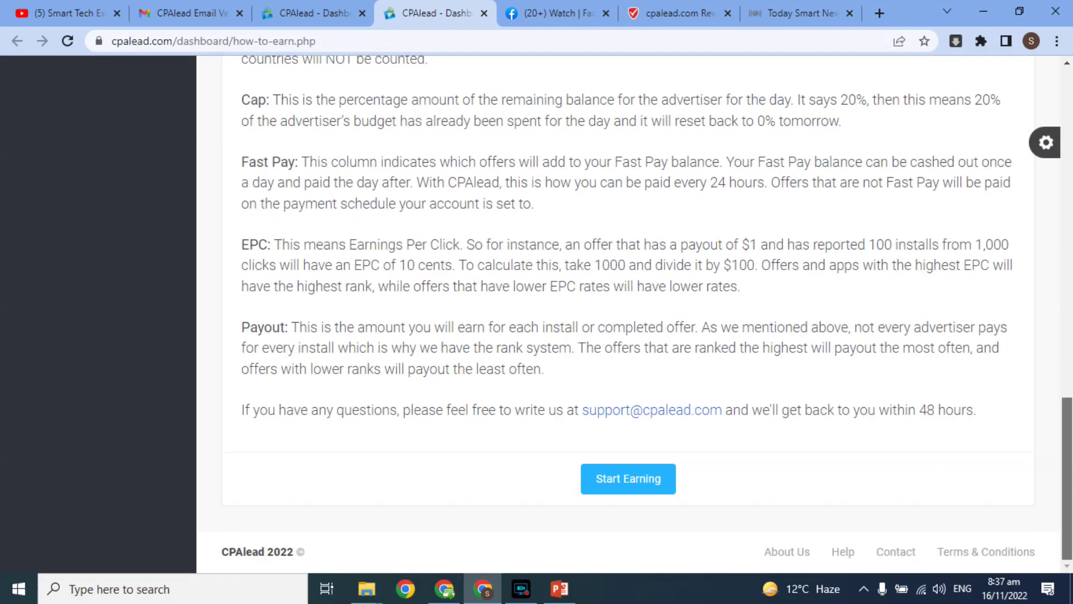
{"action": "left_click", "coordinate": [625, 484]}
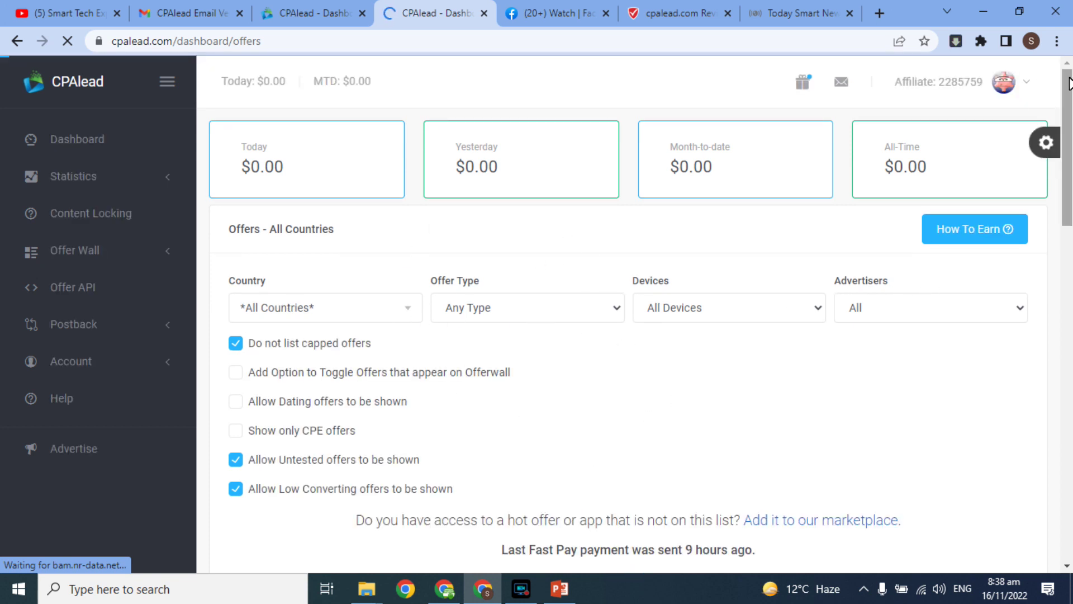
Highlight the ViX offer's EPC and 0.16 payout and the Amazon Shopping payout of 0.41.
{"action": "left_click_drag", "start_coordinate": [1061, 84], "coordinate": [1067, 232]}
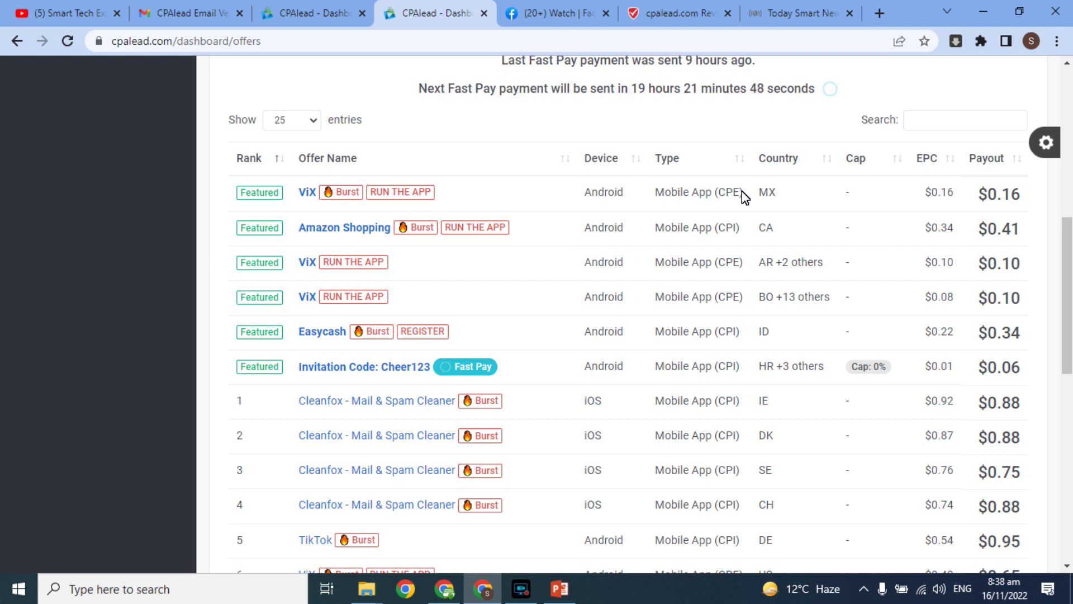
{"action": "mouse_move", "coordinate": [766, 194]}
{"action": "double_click", "coordinate": [950, 195]}
{"action": "left_click", "coordinate": [1014, 195]}
{"action": "double_click", "coordinate": [1014, 196]}
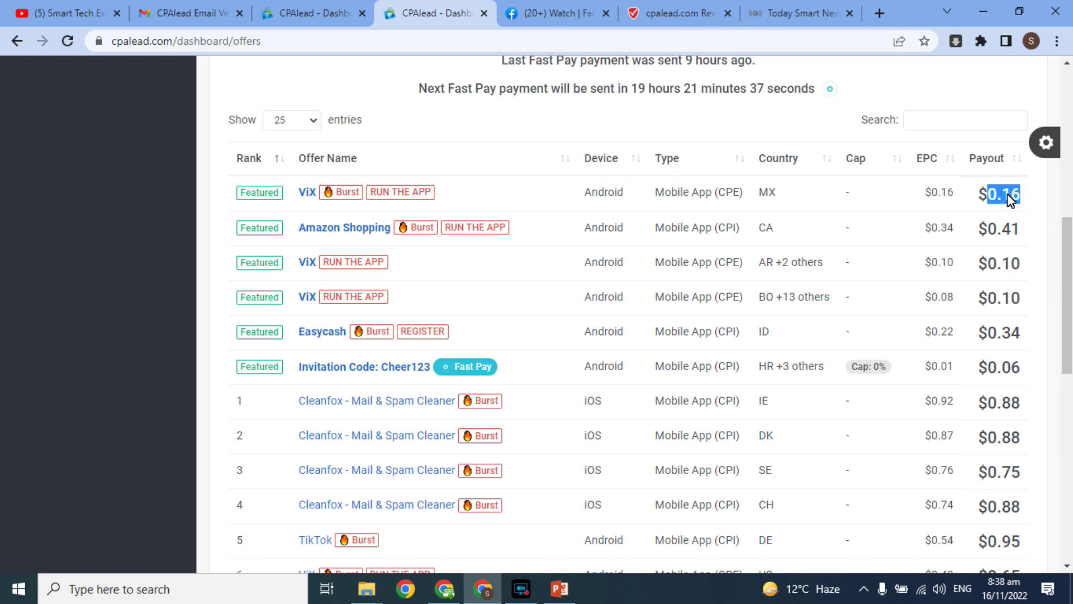
{"action": "double_click", "coordinate": [1013, 230]}
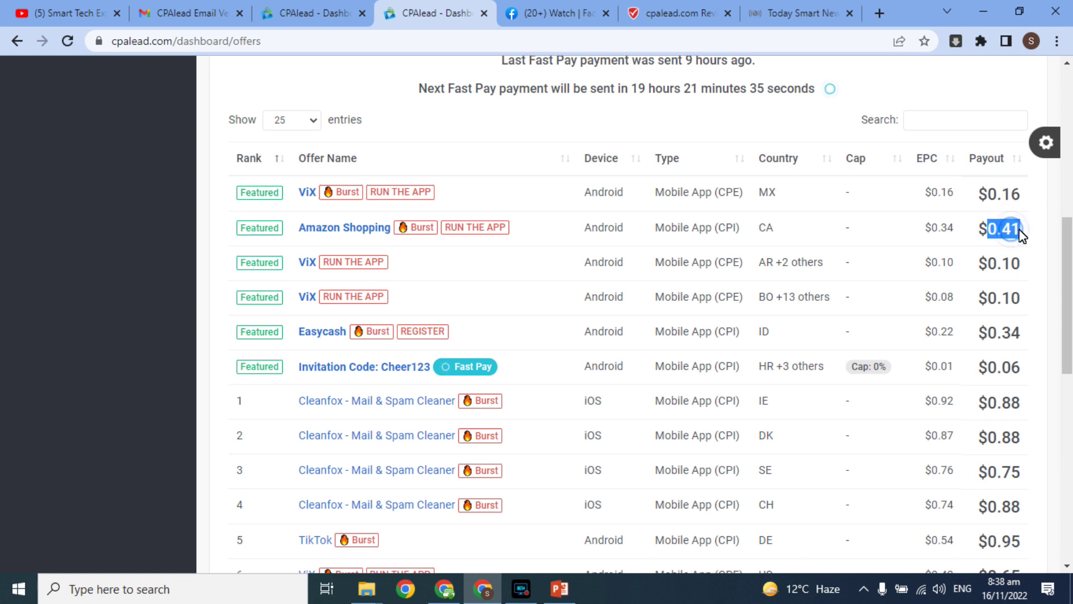
Highlight the Cleanfox IE $0.88 and TikTok 0.95 payouts and the 375 offers total.
{"action": "left_click_drag", "start_coordinate": [1069, 258], "coordinate": [1033, 302]}
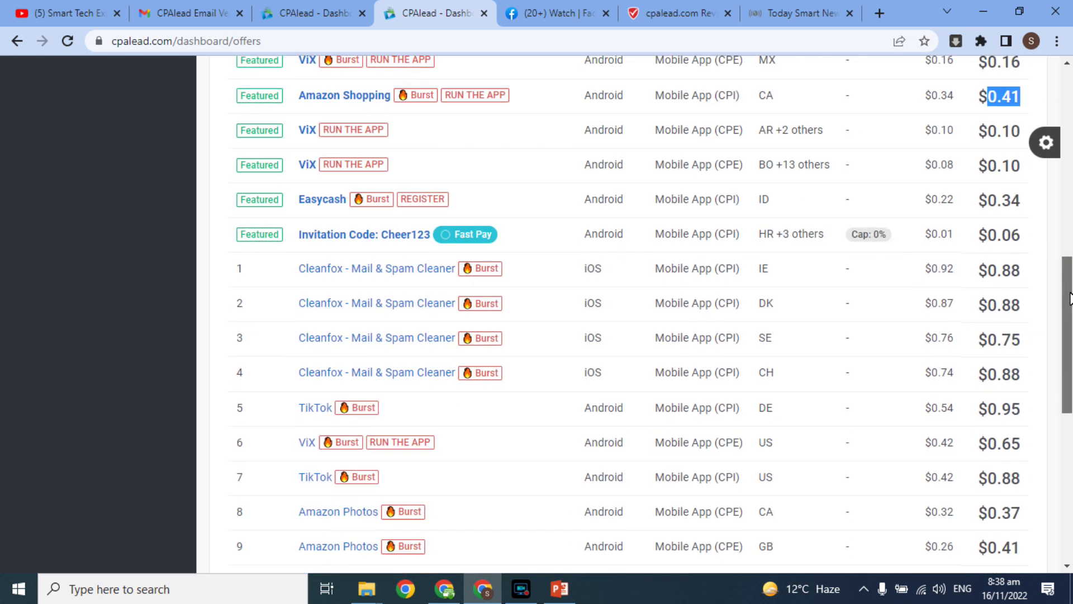
{"action": "triple_click", "coordinate": [1012, 282]}
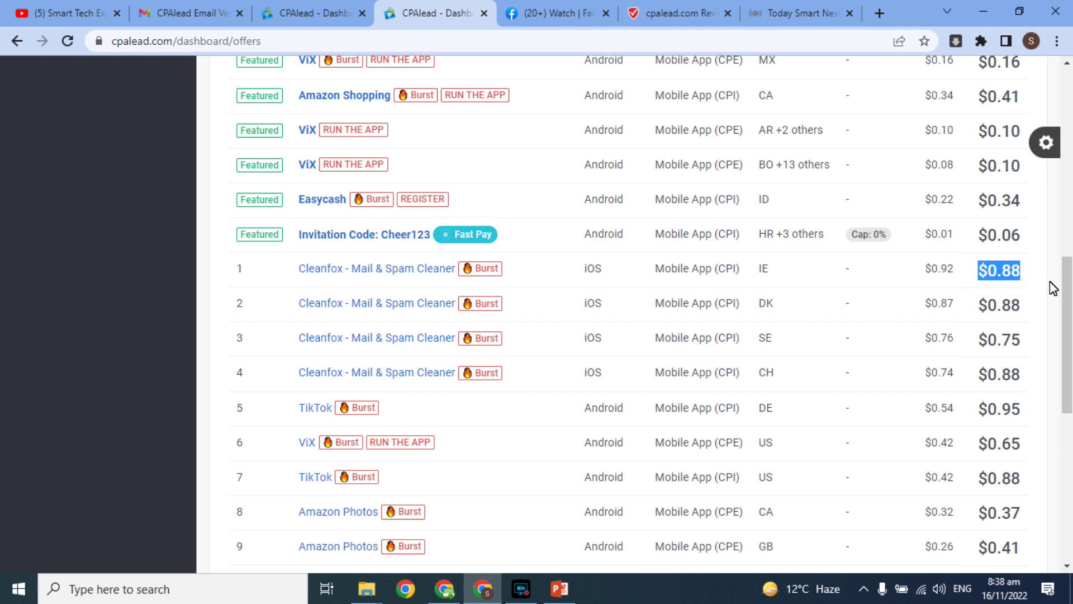
{"action": "scroll", "coordinate": [1066, 288], "scroll_direction": "down", "scroll_amount": 1}
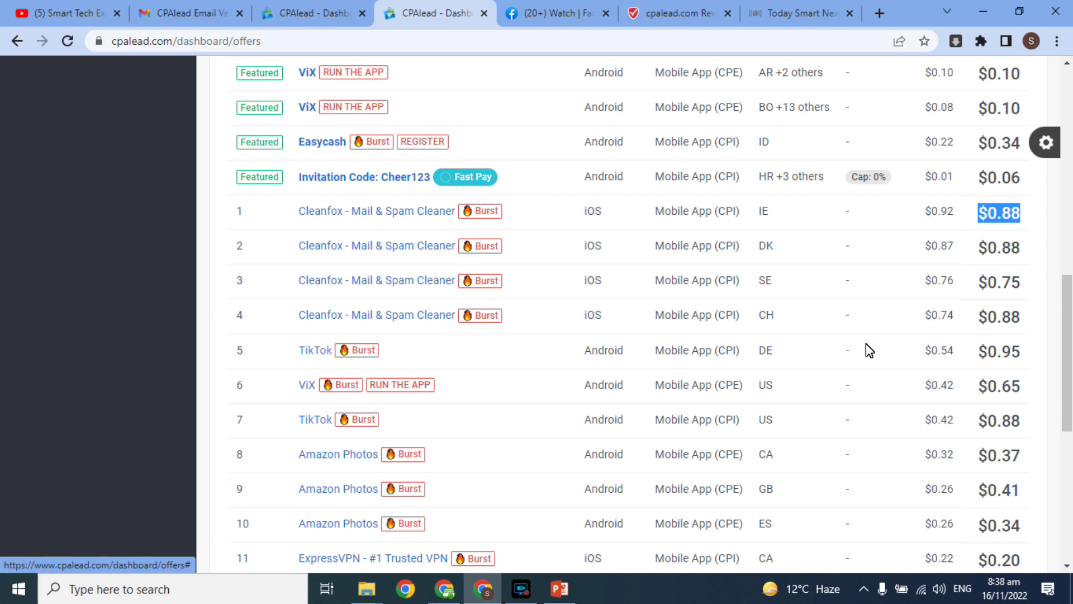
{"action": "double_click", "coordinate": [1014, 357]}
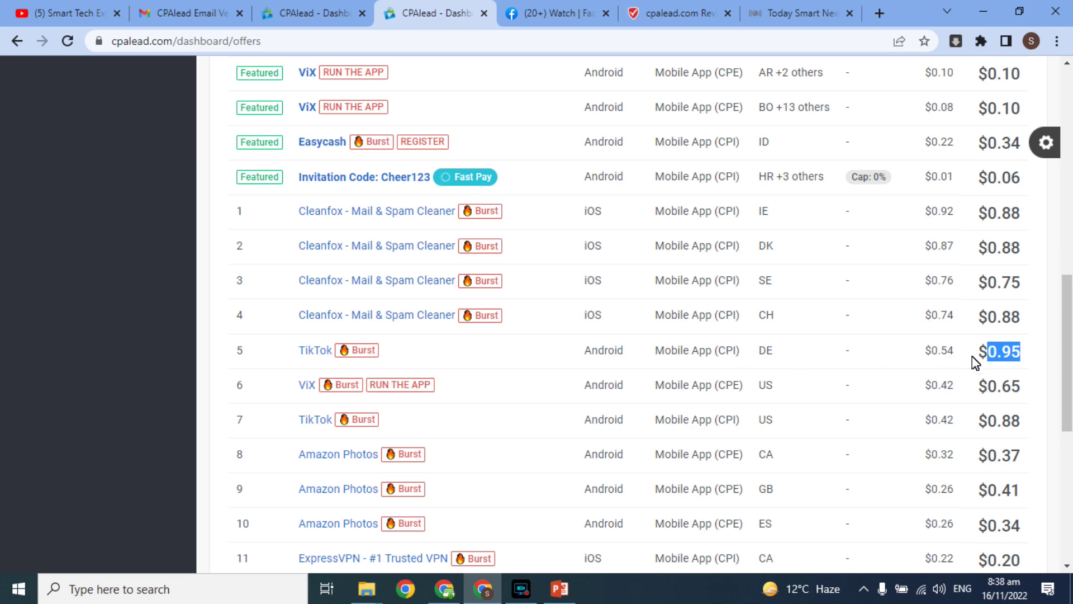
{"action": "left_click_drag", "start_coordinate": [1071, 348], "coordinate": [1058, 475]}
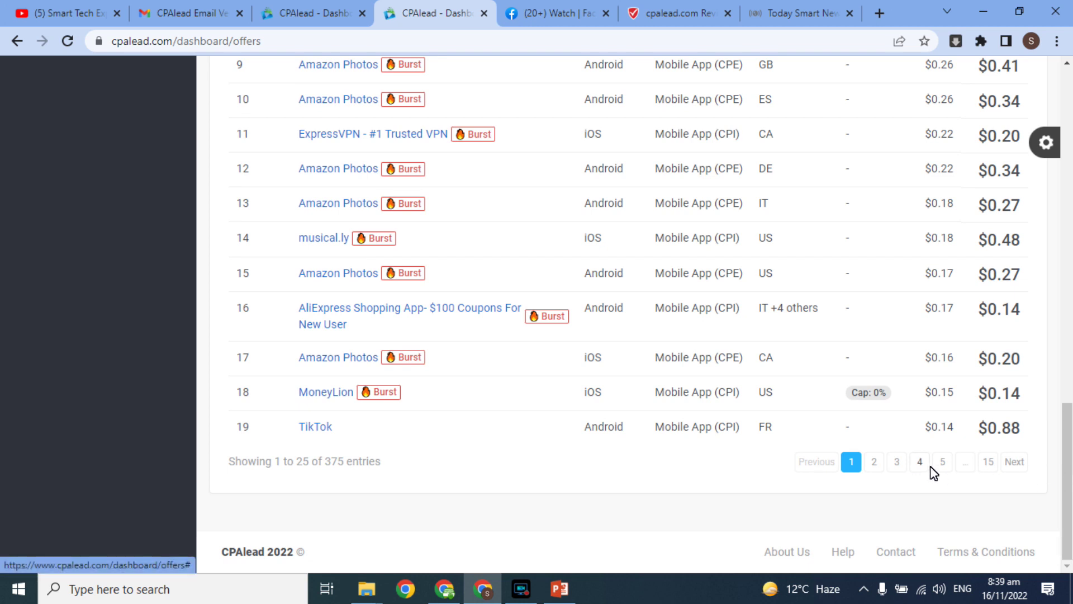
{"action": "double_click", "coordinate": [330, 461]}
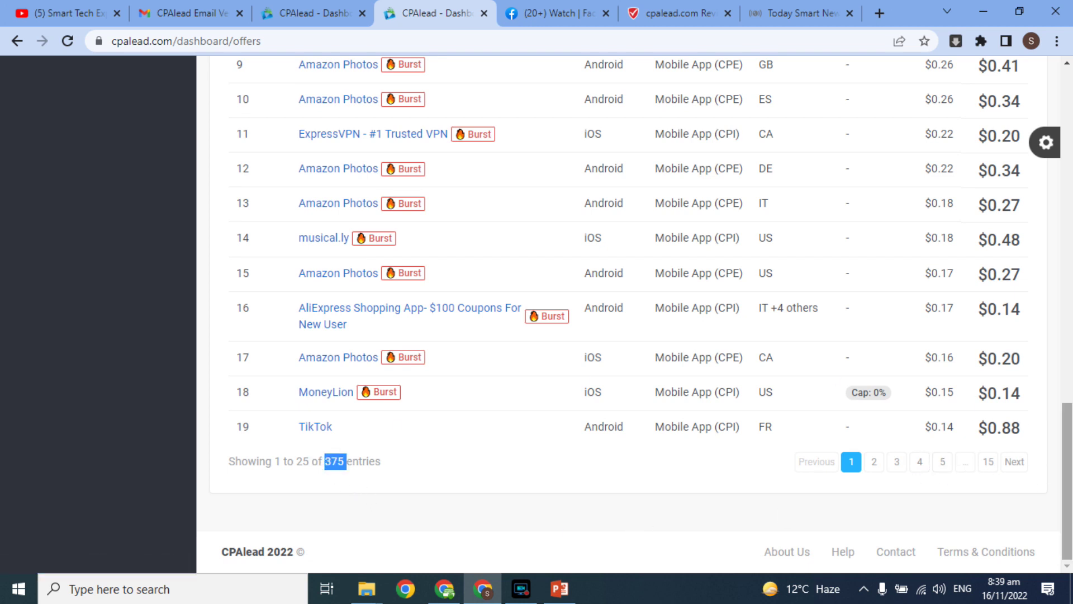
{"action": "left_click_drag", "start_coordinate": [1066, 436], "coordinate": [1035, 263]}
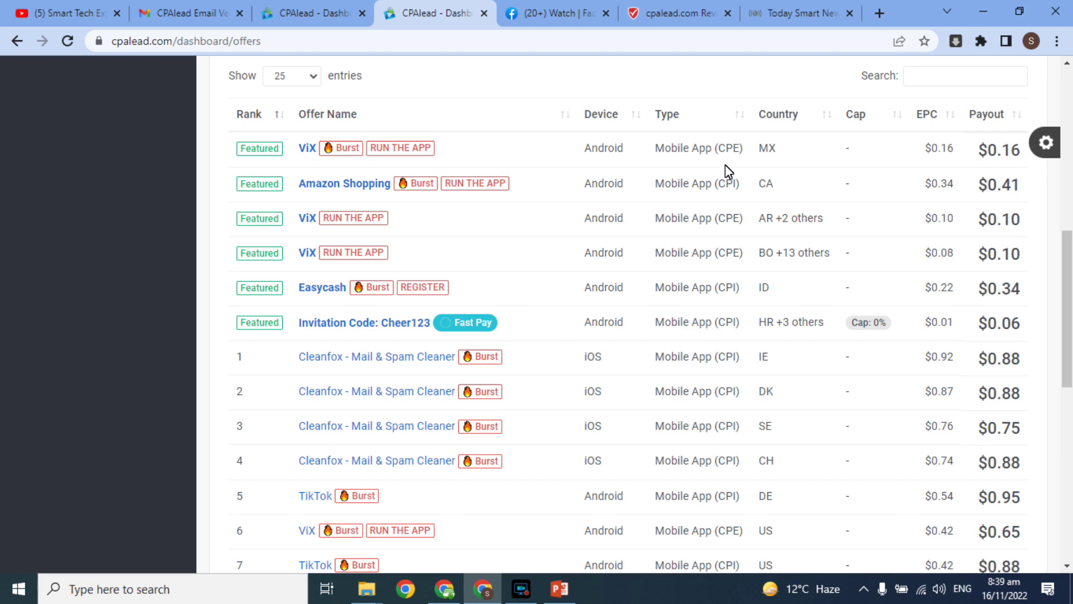
{"action": "left_click", "coordinate": [805, 13]}
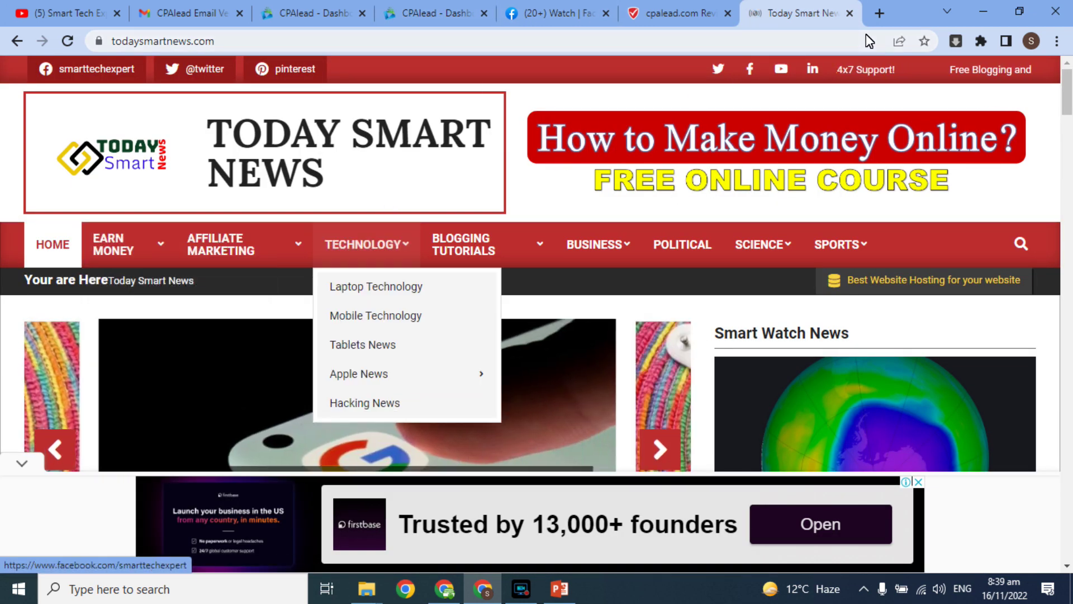
Load the mobileapps.pk site in a new browser tab.
{"action": "left_click", "coordinate": [879, 12]}
{"action": "type", "text": "mobi"}
{"action": "key", "text": "Return"}
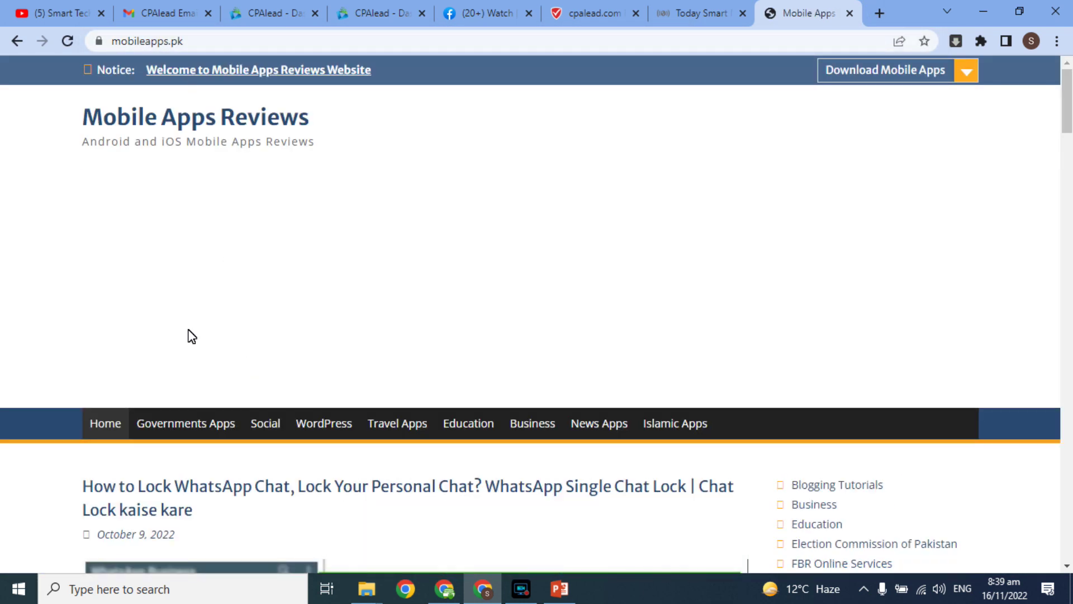
Browse the 'Today Smart News - Free Blogging' YouTube playlist, then return to the CPAlead offers.
{"action": "left_click", "coordinate": [56, 13]}
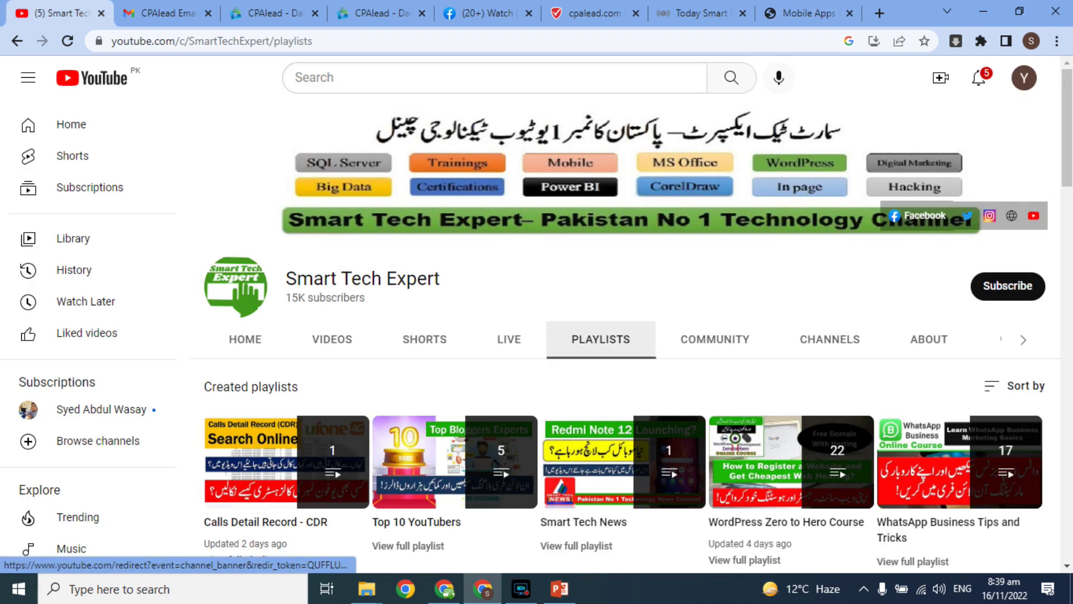
{"action": "scroll", "coordinate": [1067, 174], "scroll_direction": "down", "scroll_amount": 3}
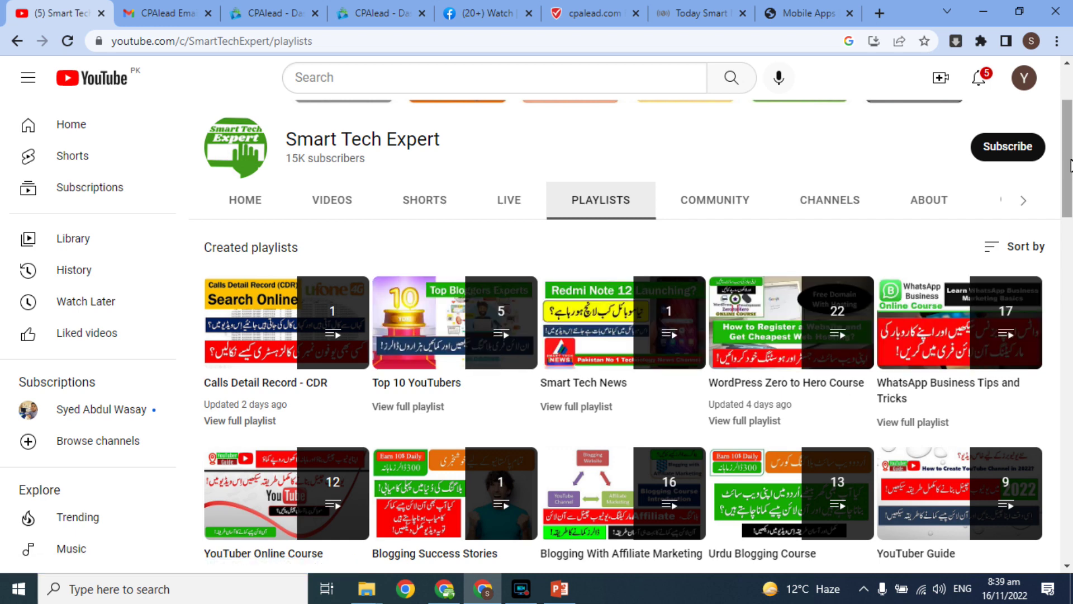
{"action": "left_click_drag", "start_coordinate": [1068, 168], "coordinate": [1068, 222]}
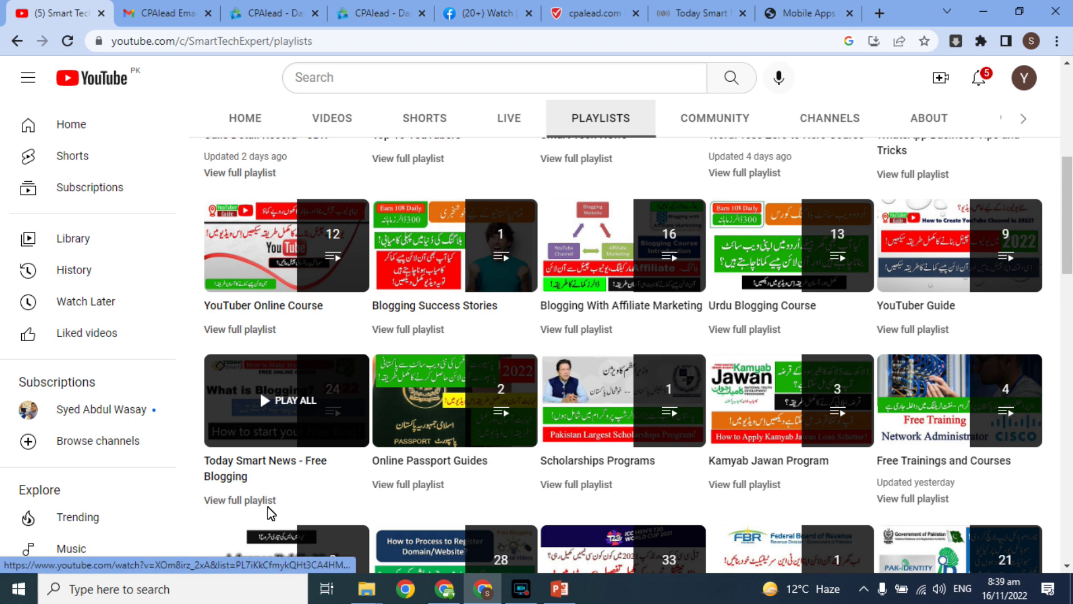
{"action": "left_click", "coordinate": [252, 500]}
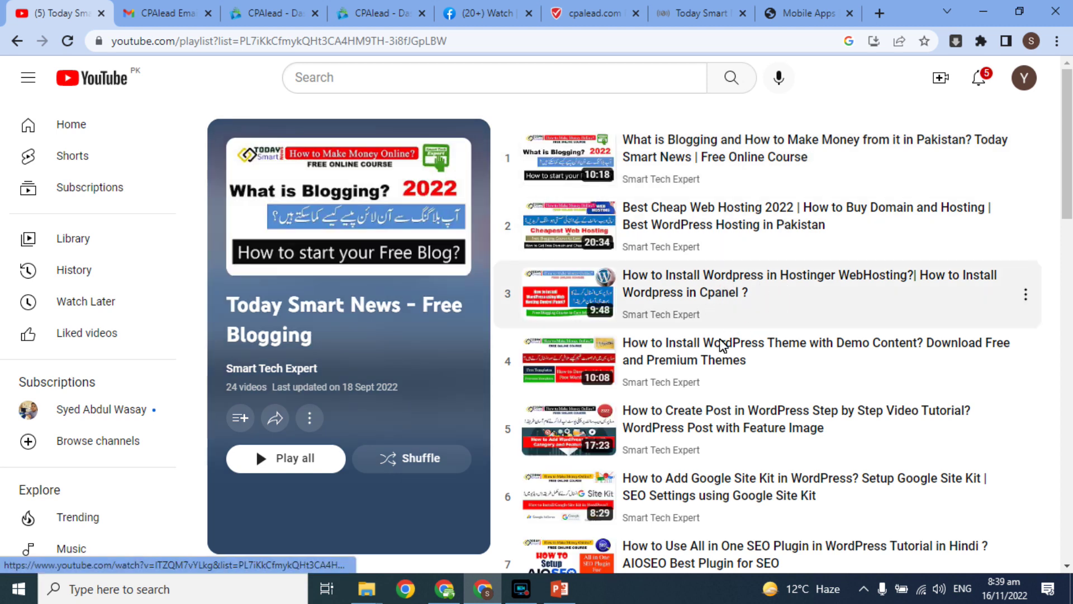
{"action": "left_click_drag", "start_coordinate": [1070, 196], "coordinate": [1028, 537]}
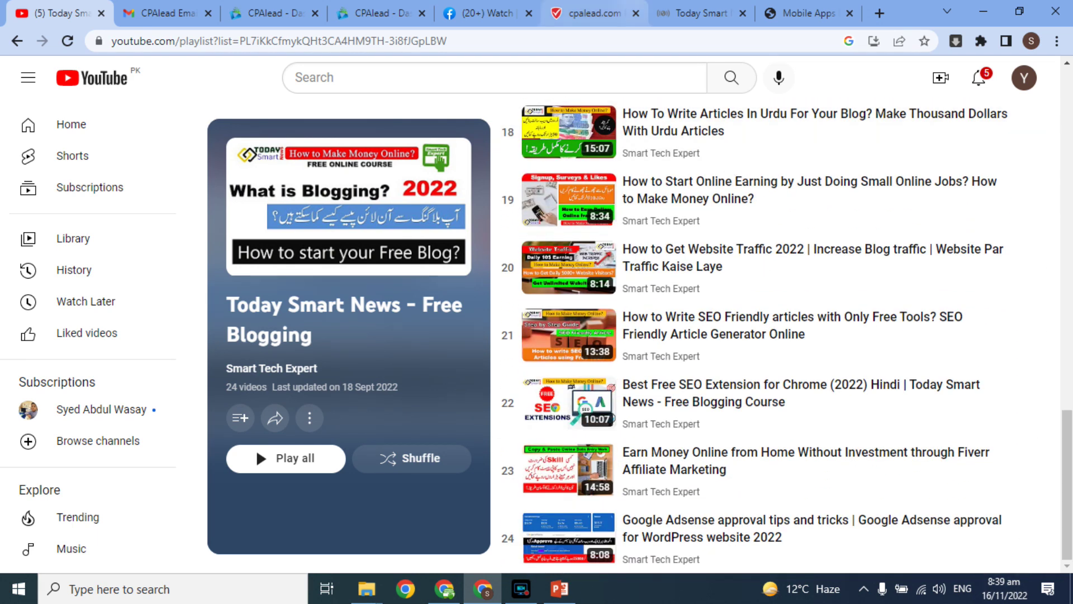
{"action": "left_click", "coordinate": [693, 8]}
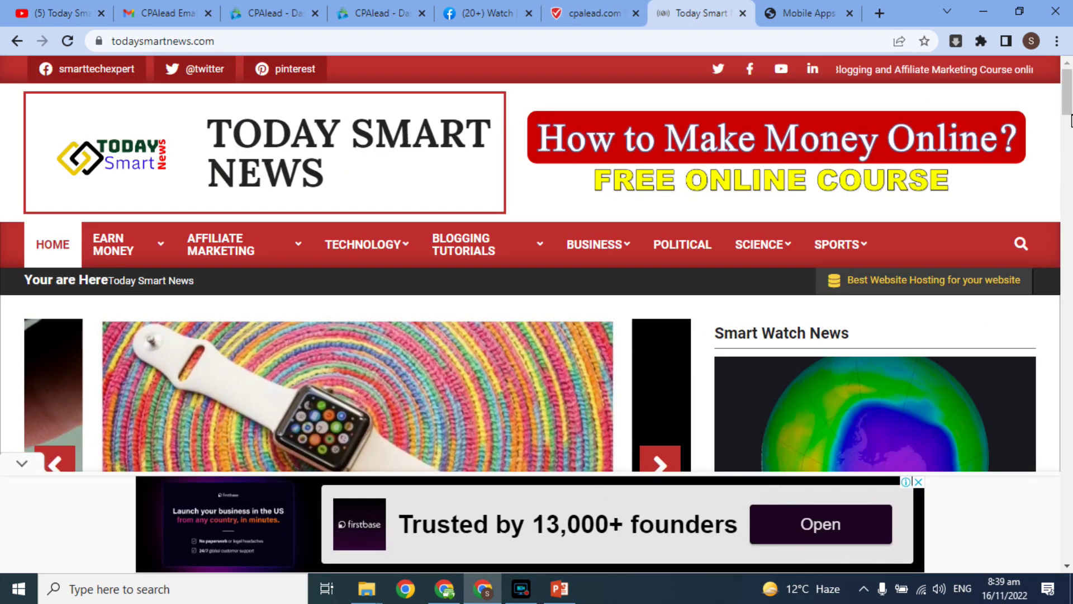
{"action": "left_click_drag", "start_coordinate": [1069, 111], "coordinate": [1046, 348]}
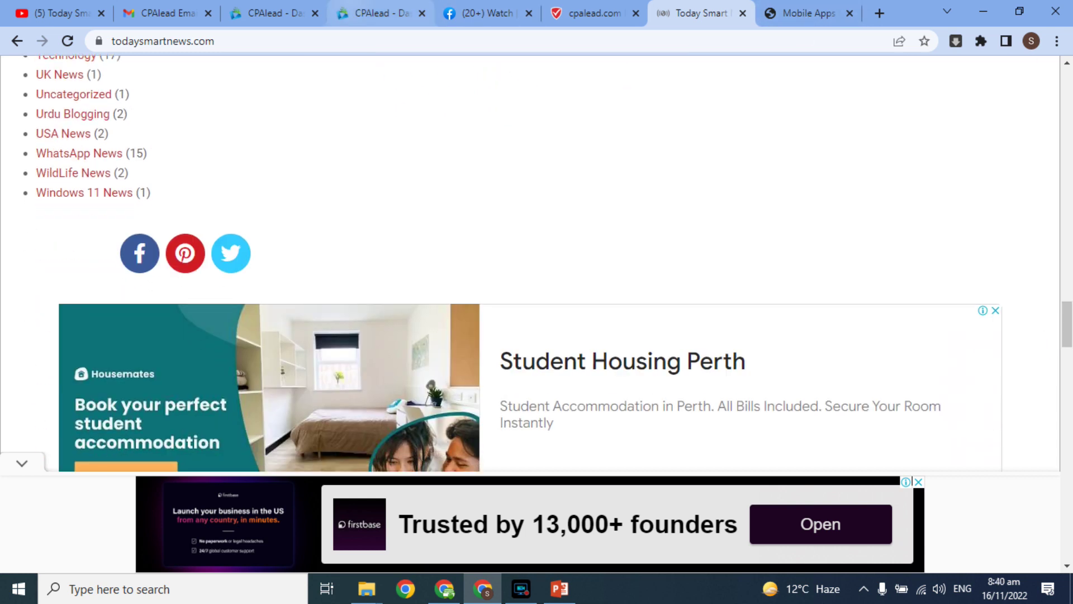
{"action": "left_click", "coordinate": [384, 14]}
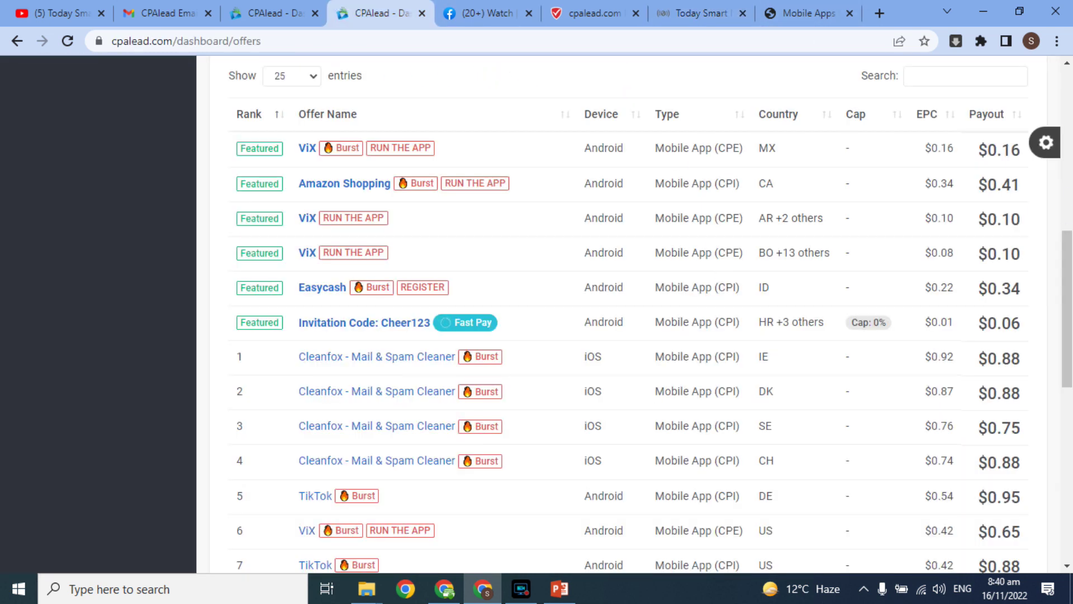
Load todaysmartnews.com/wp-admin in a new tab.
{"action": "left_click", "coordinate": [878, 12]}
{"action": "type", "text": "tod"}
{"action": "key", "text": "Right"}
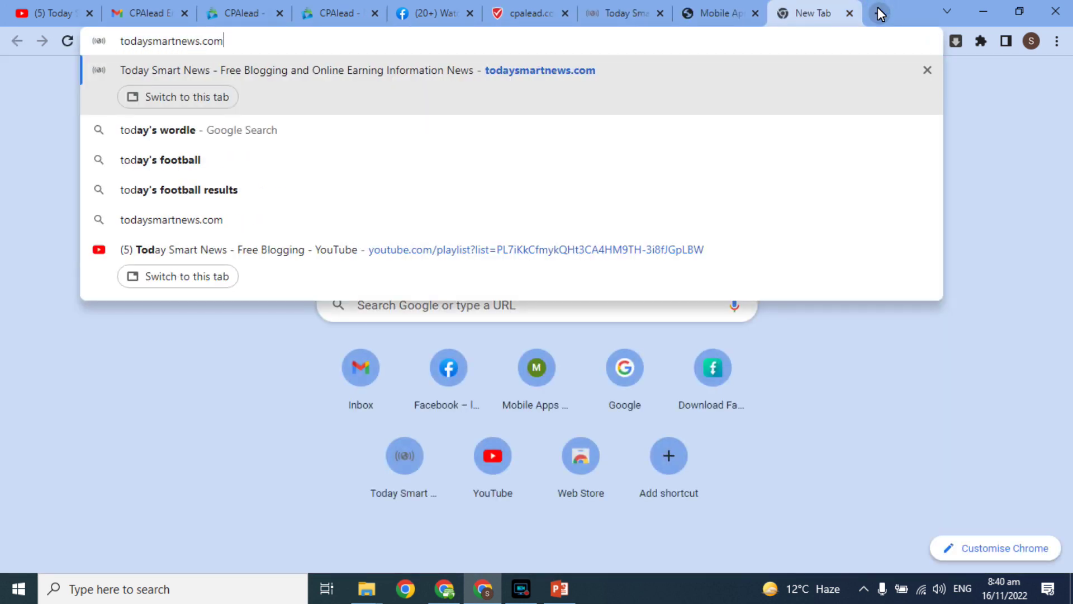
{"action": "type", "text": "/wp-admi"}
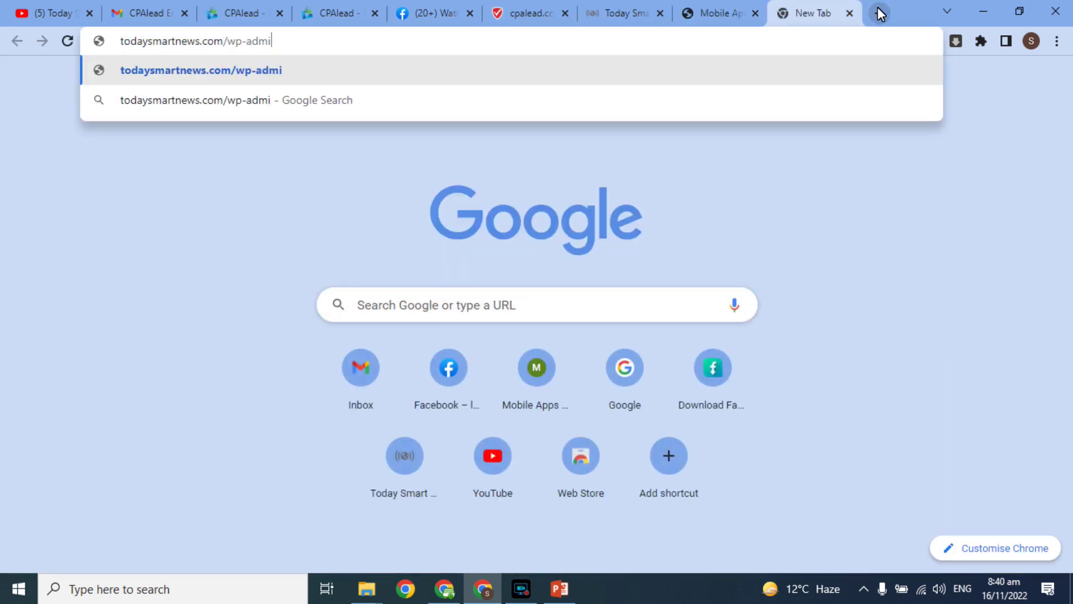
{"action": "type", "text": "n"}
{"action": "key", "text": "Return"}
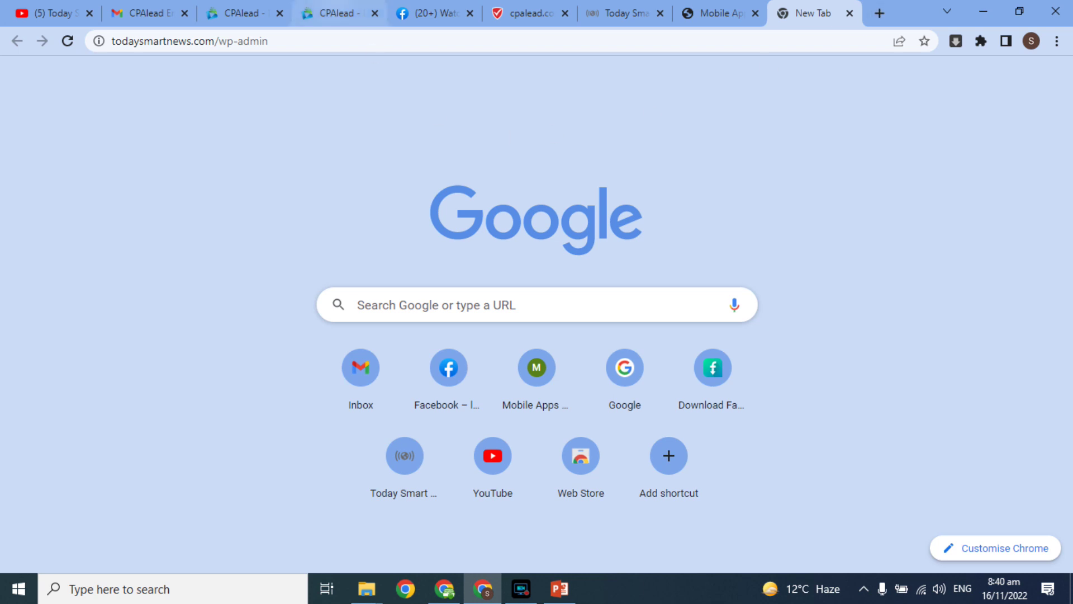
Open the details of the TikTok offer for Germany in the CPAlead offers list.
{"action": "left_click", "coordinate": [335, 12]}
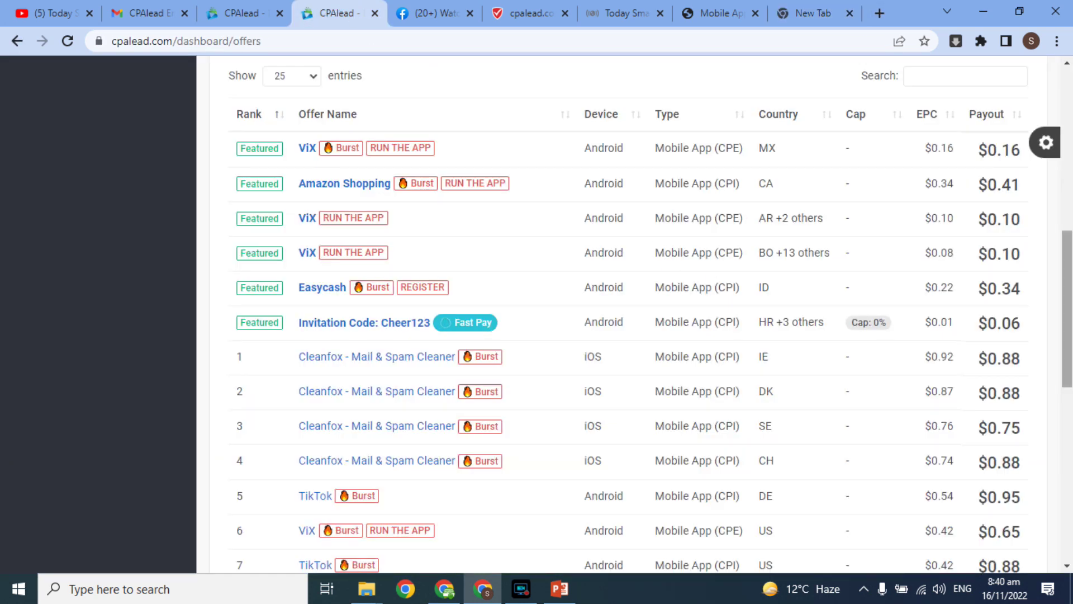
{"action": "left_click_drag", "start_coordinate": [1068, 303], "coordinate": [1068, 356]}
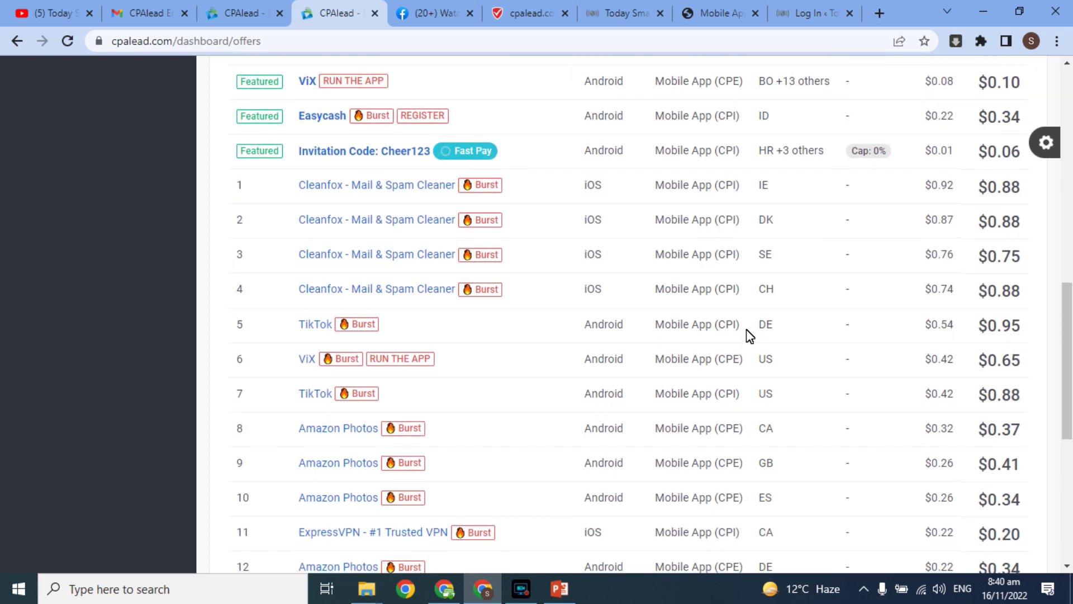
{"action": "left_click", "coordinate": [327, 325]}
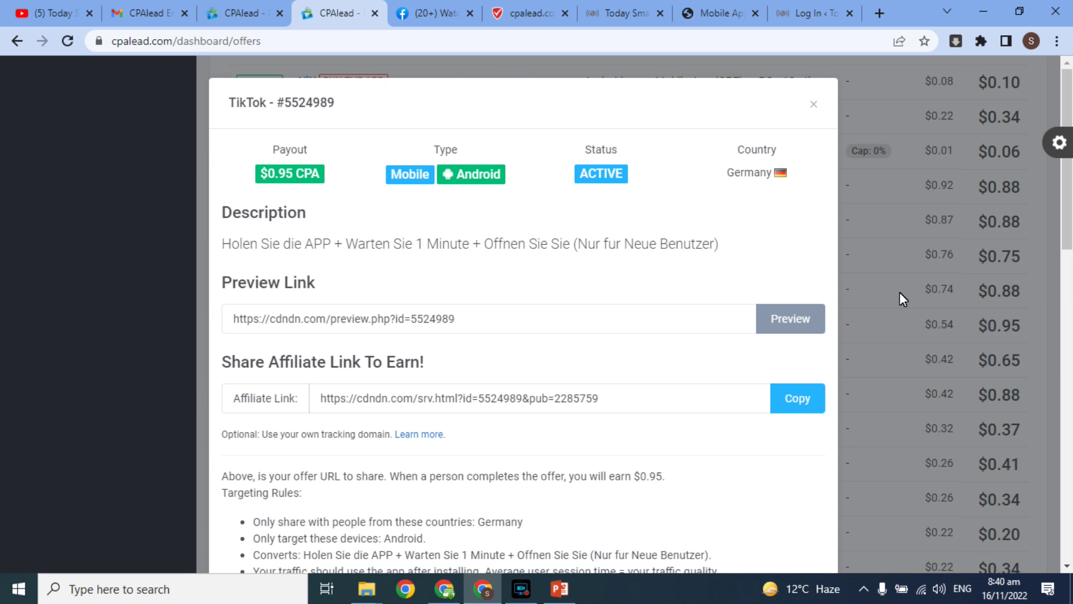
Start a new post in WordPress via Posts > Add New and save the site login in Chrome.
{"action": "left_click", "coordinate": [799, 9]}
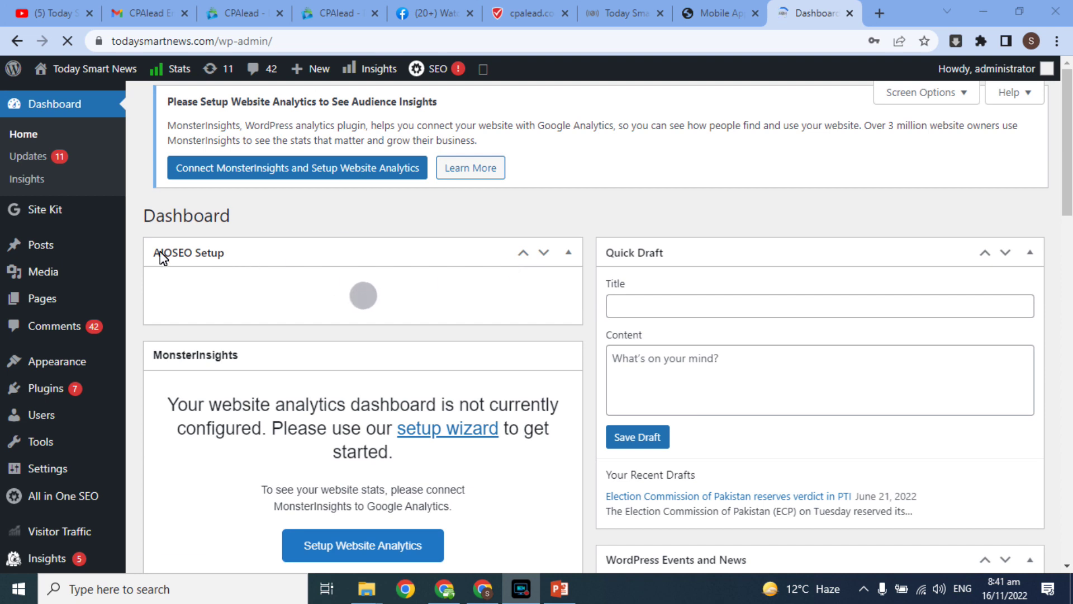
{"action": "left_click", "coordinate": [47, 245]}
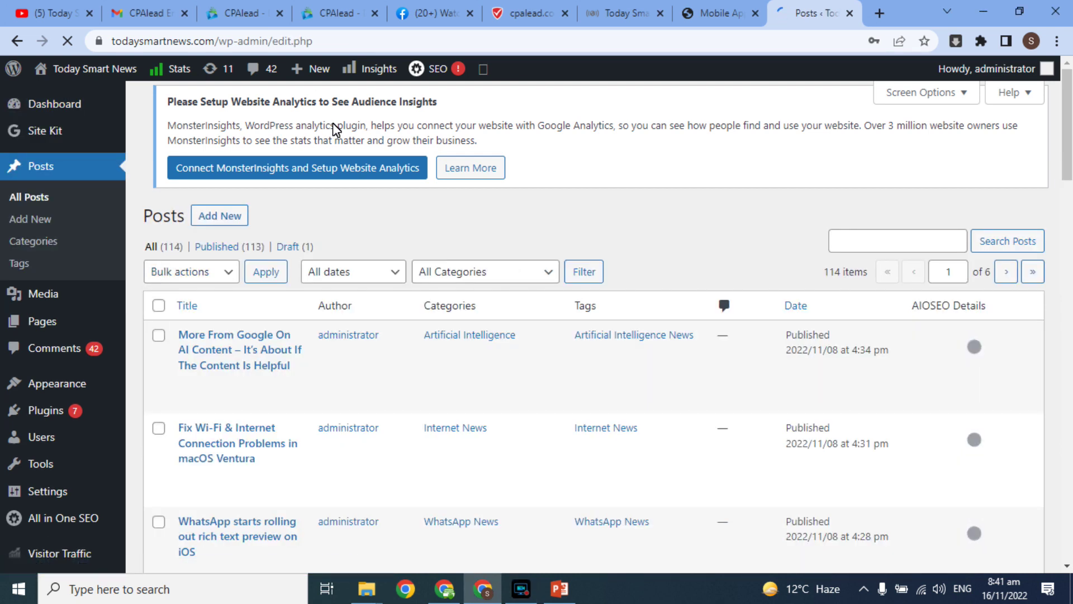
{"action": "left_click", "coordinate": [218, 215]}
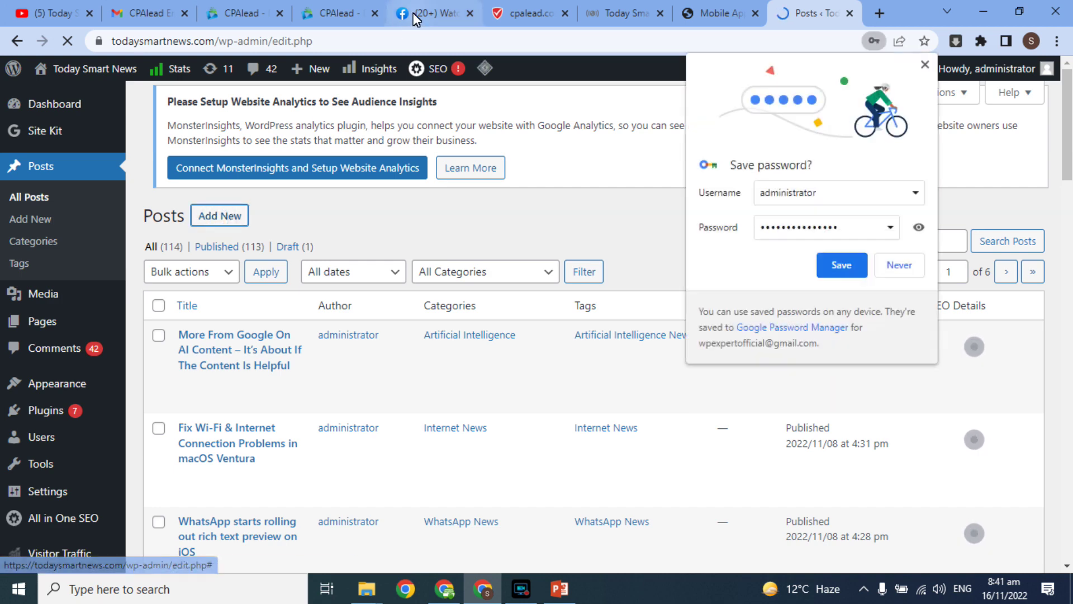
{"action": "left_click", "coordinate": [843, 263]}
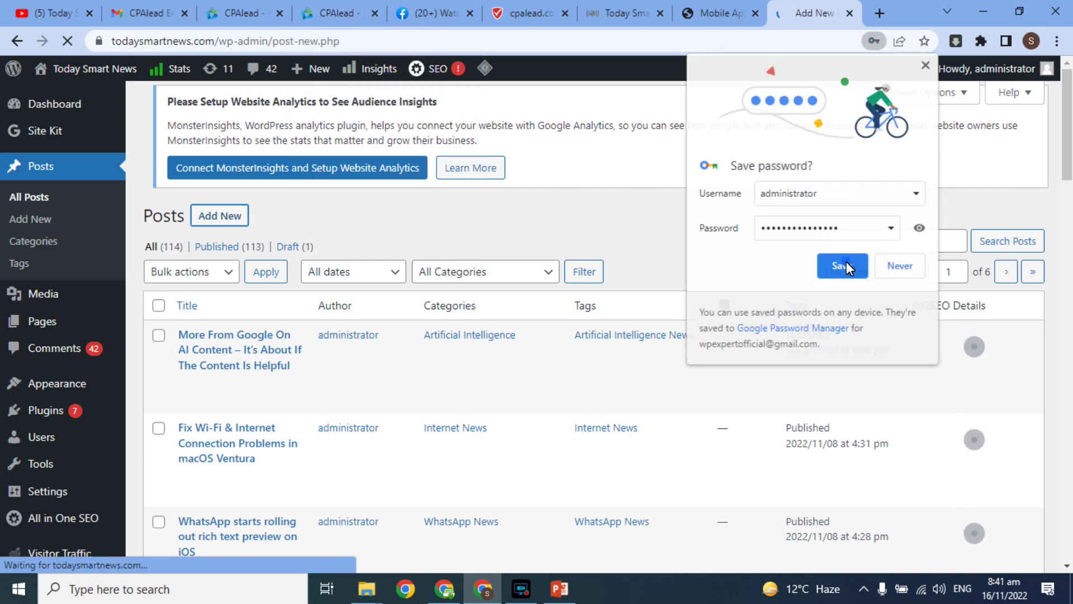
Scroll through the TikTok offer's details and affiliate link in CPAlead.
{"action": "left_click", "coordinate": [342, 13]}
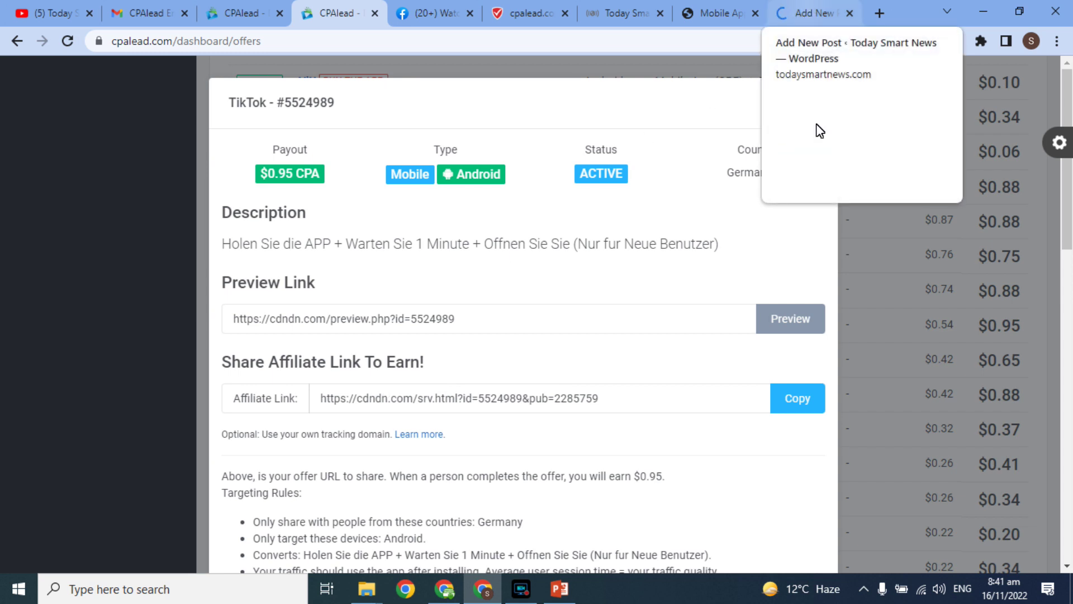
{"action": "left_click_drag", "start_coordinate": [1068, 211], "coordinate": [1070, 309]}
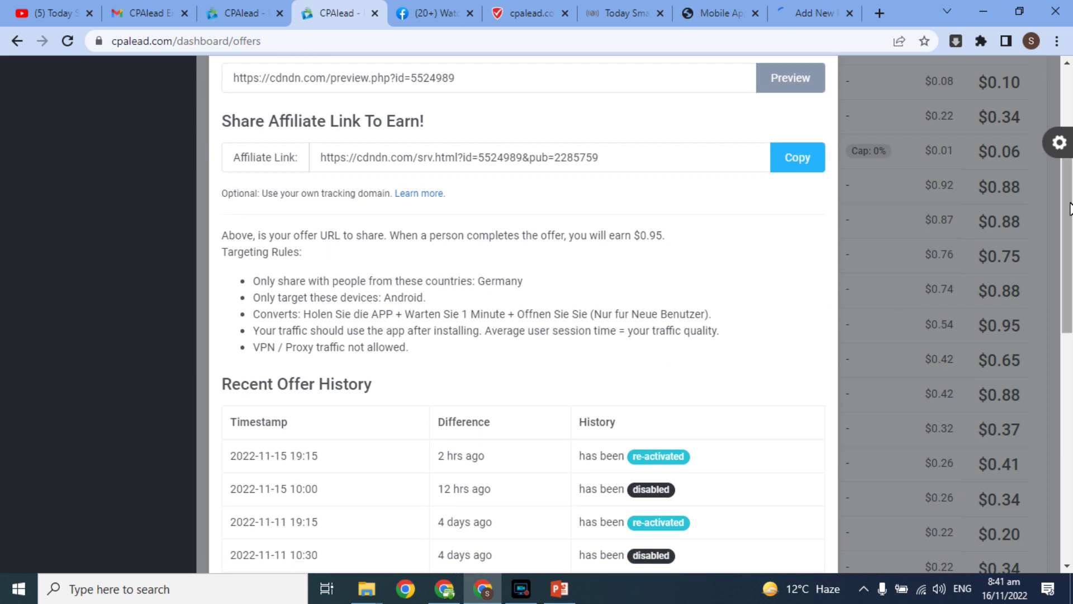
{"action": "left_click_drag", "start_coordinate": [1068, 205], "coordinate": [1070, 265]}
{"action": "scroll", "coordinate": [523, 313], "scroll_direction": "down", "scroll_amount": 7}
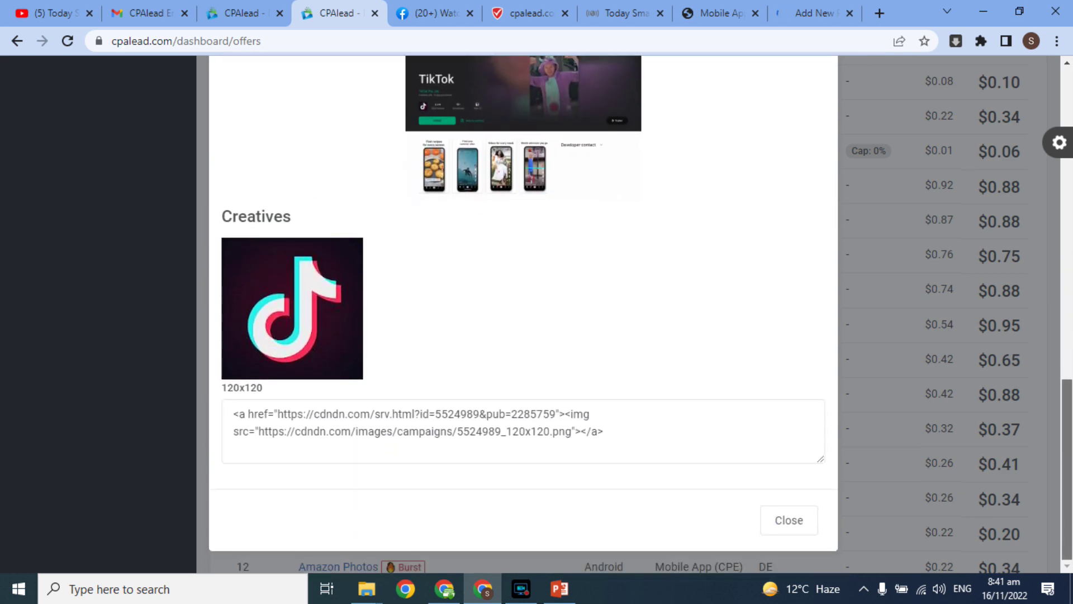
{"action": "scroll", "coordinate": [1062, 378], "scroll_direction": "up", "scroll_amount": 10}
{"action": "scroll", "coordinate": [1061, 378], "scroll_direction": "down", "scroll_amount": 6}
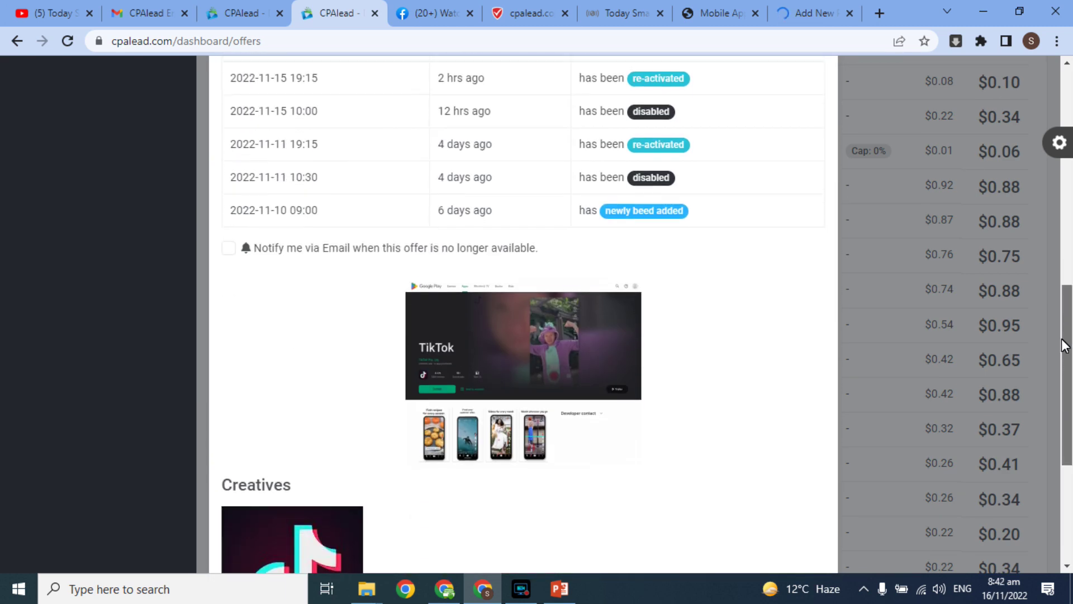
{"action": "scroll", "coordinate": [1062, 378], "scroll_direction": "up", "scroll_amount": 10}
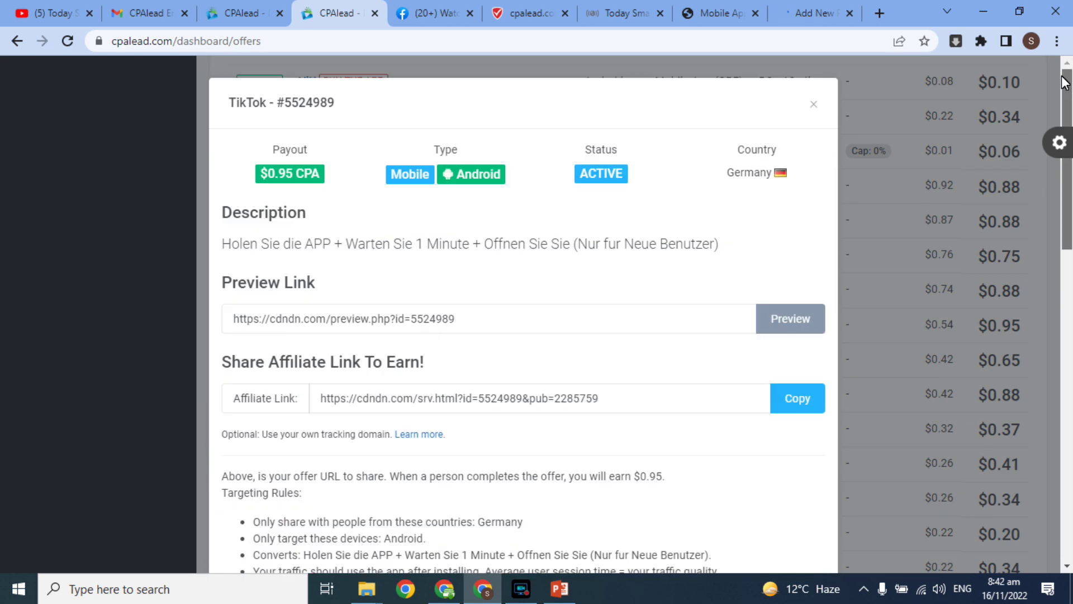
Go to h-educate.com in a new tab.
{"action": "left_click", "coordinate": [879, 13]}
{"action": "type", "text": "g"}
{"action": "key", "text": "BackSpace"}
{"action": "key", "text": "BackSpace"}
{"action": "type", "text": "sc"}
{"action": "key", "text": "BackSpace"}
{"action": "key", "text": "BackSpace"}
{"action": "key", "text": "BackSpace"}
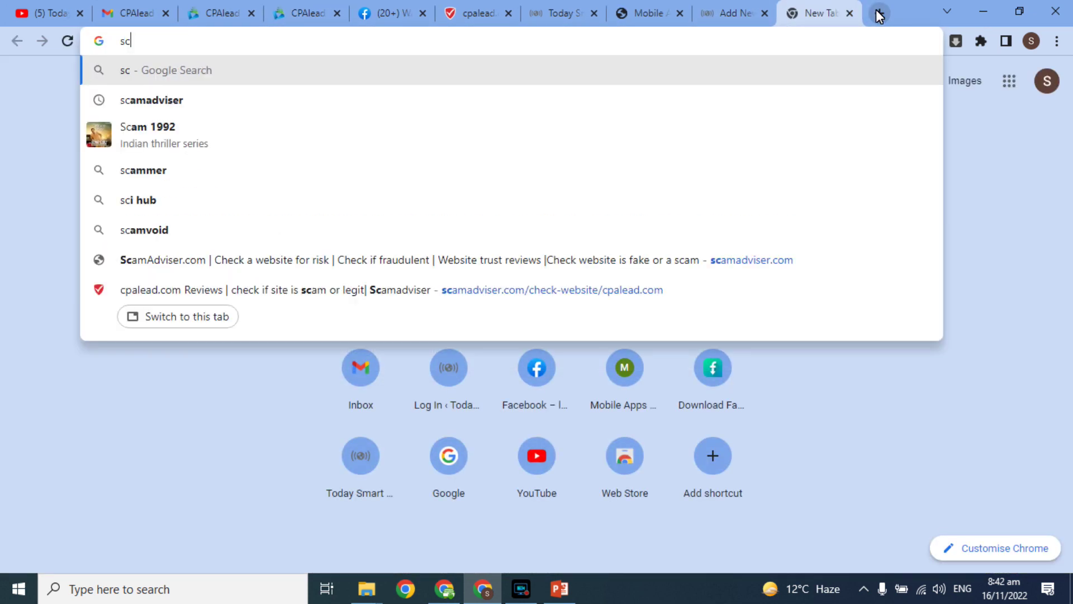
{"action": "type", "text": "g"}
{"action": "key", "text": "BackSpace"}
{"action": "key", "text": "BackSpace"}
{"action": "type", "text": "he"}
{"action": "key", "text": "BackSpace"}
{"action": "type", "text": "-educat"}
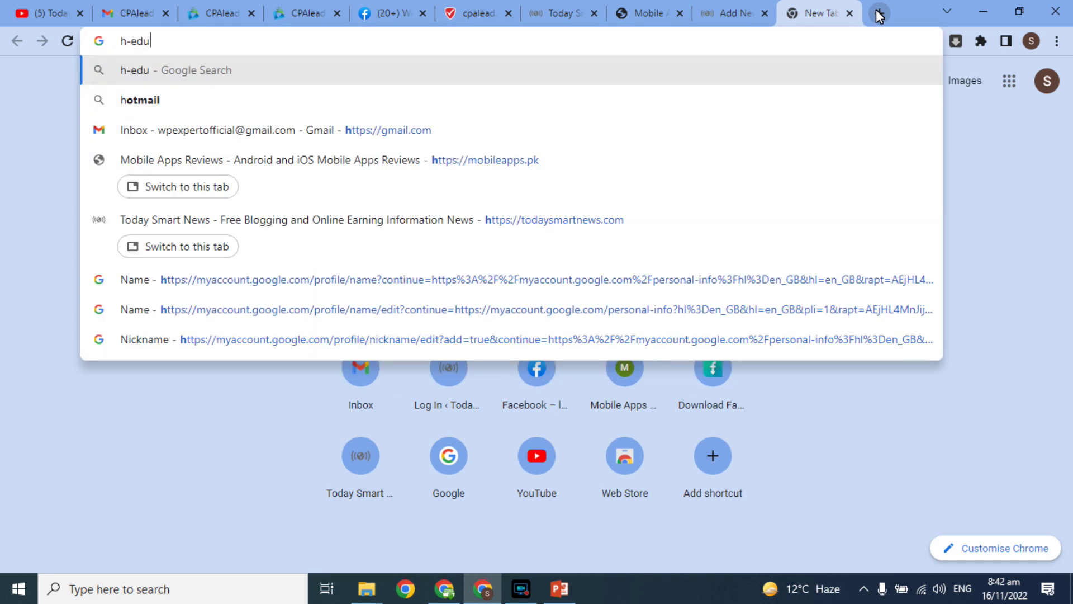
{"action": "type", "text": "e.com"}
{"action": "key", "text": "Return"}
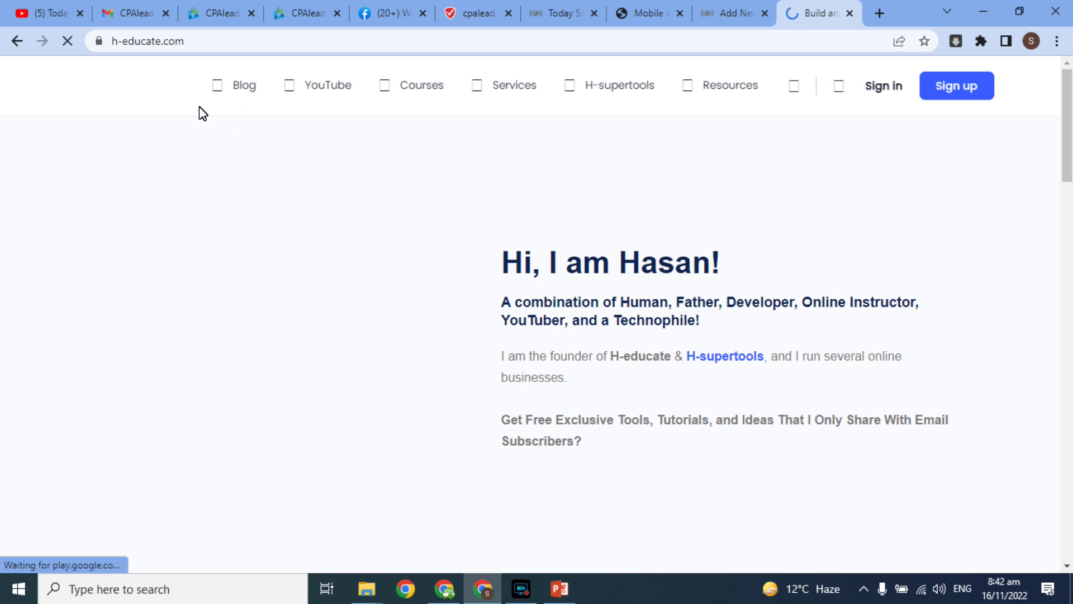
Follow the H-supertools link and close the h-educate page.
{"action": "left_click", "coordinate": [629, 91]}
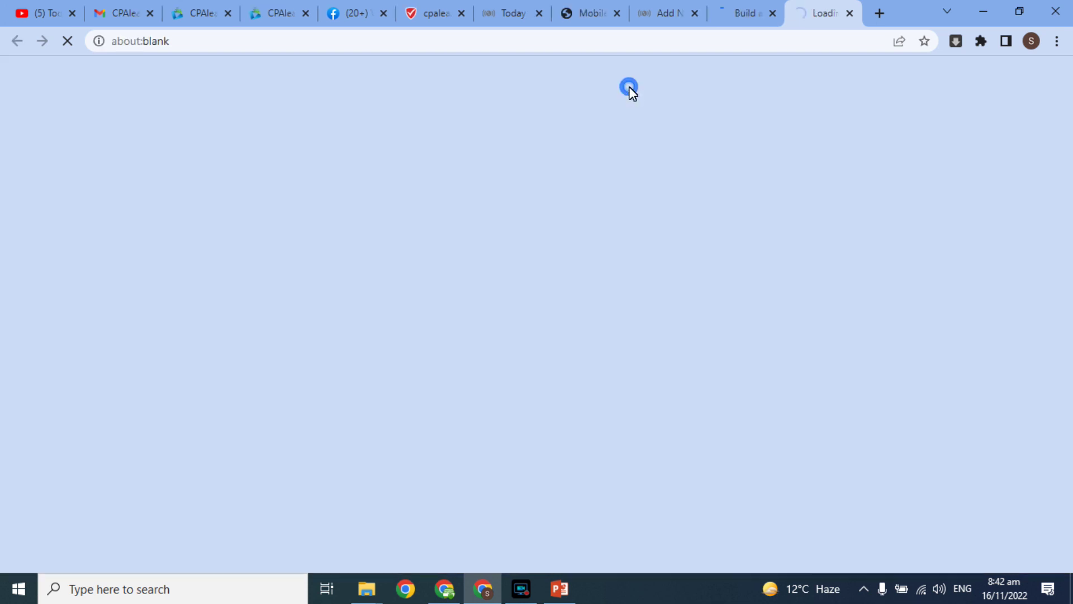
{"action": "left_click", "coordinate": [773, 13]}
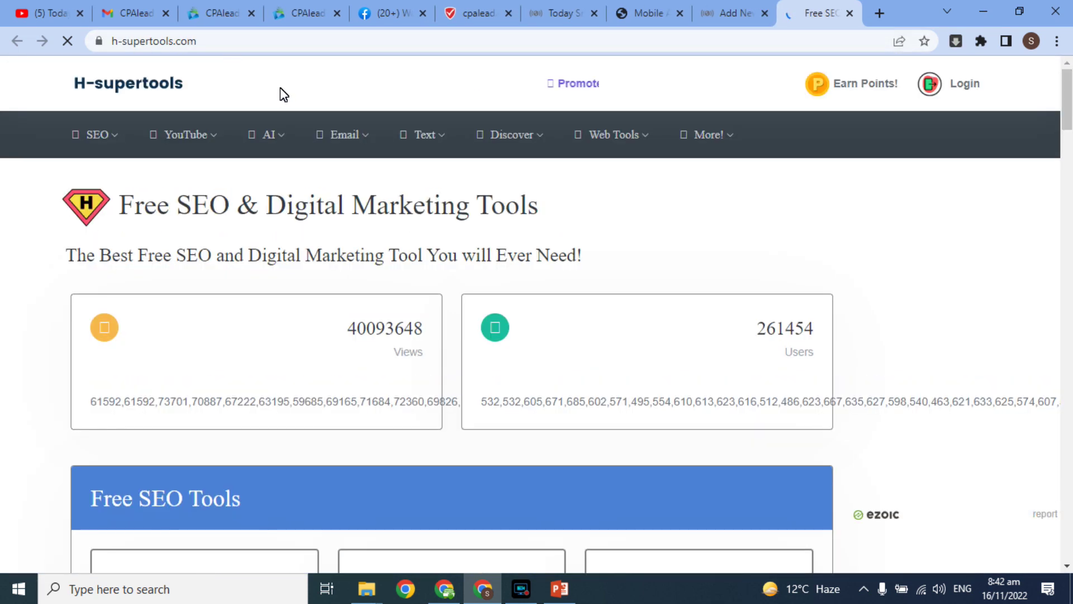
{"action": "mouse_move", "coordinate": [271, 136]}
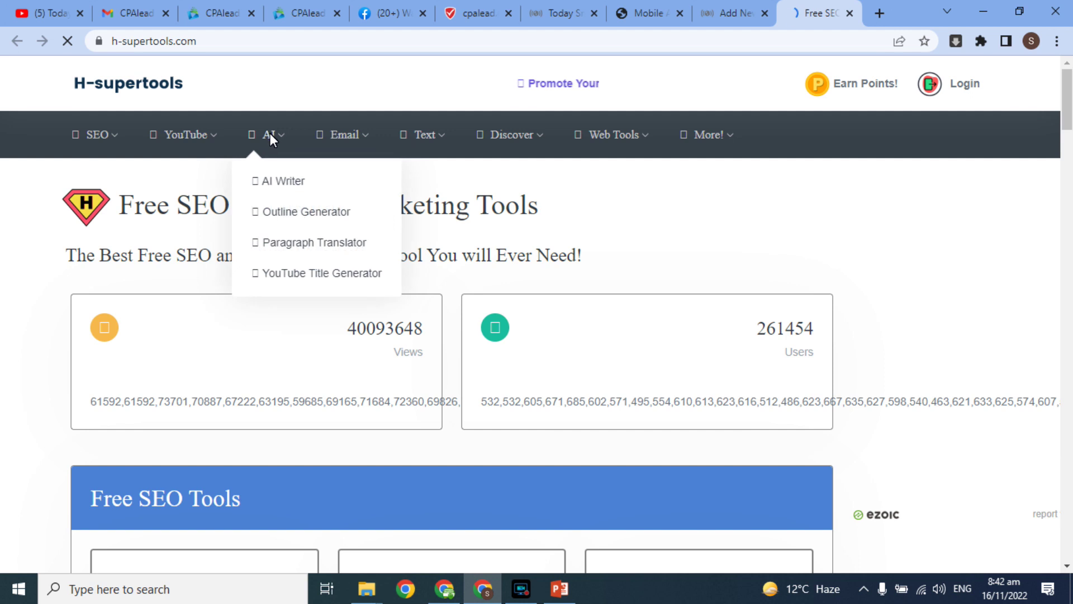
Open the AI Writer tool and enter 'TikTok' as the article topic.
{"action": "left_click", "coordinate": [280, 182]}
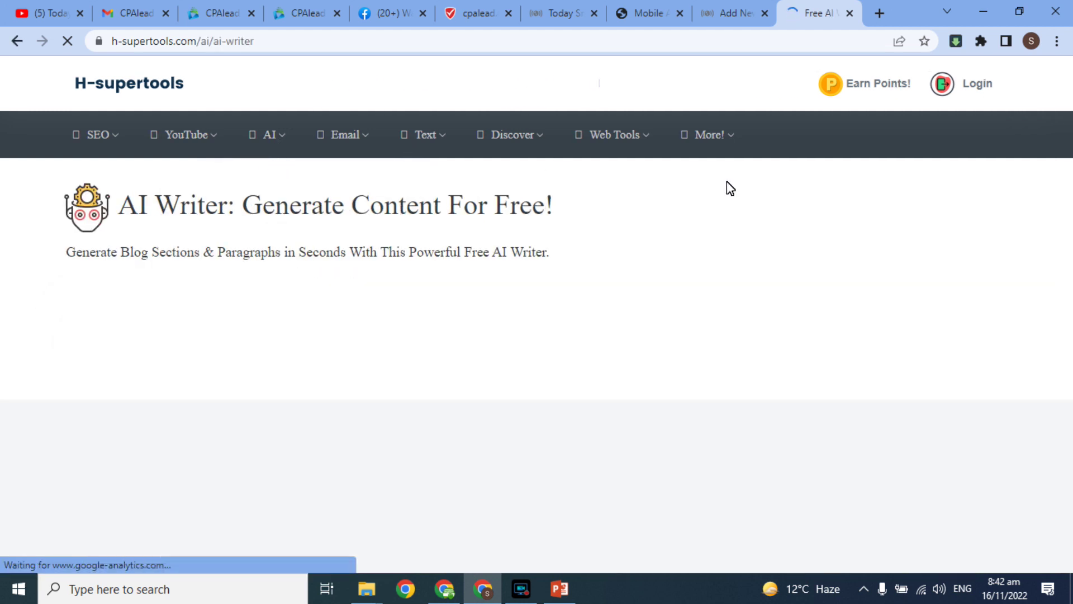
{"action": "left_click_drag", "start_coordinate": [1068, 103], "coordinate": [1068, 140]}
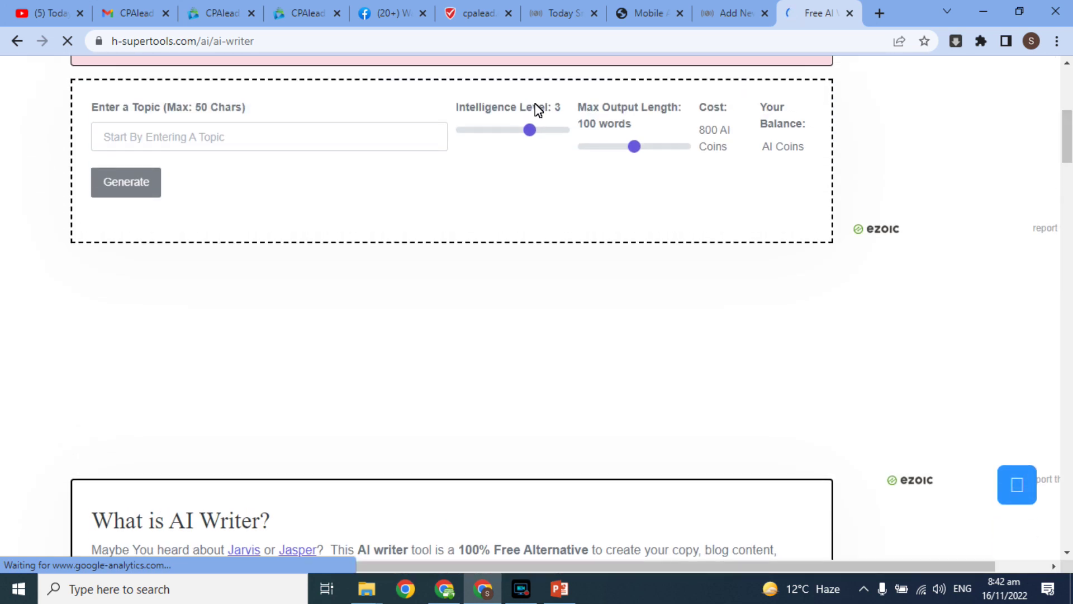
{"action": "left_click", "coordinate": [394, 139]}
{"action": "type", "text": "Tik"}
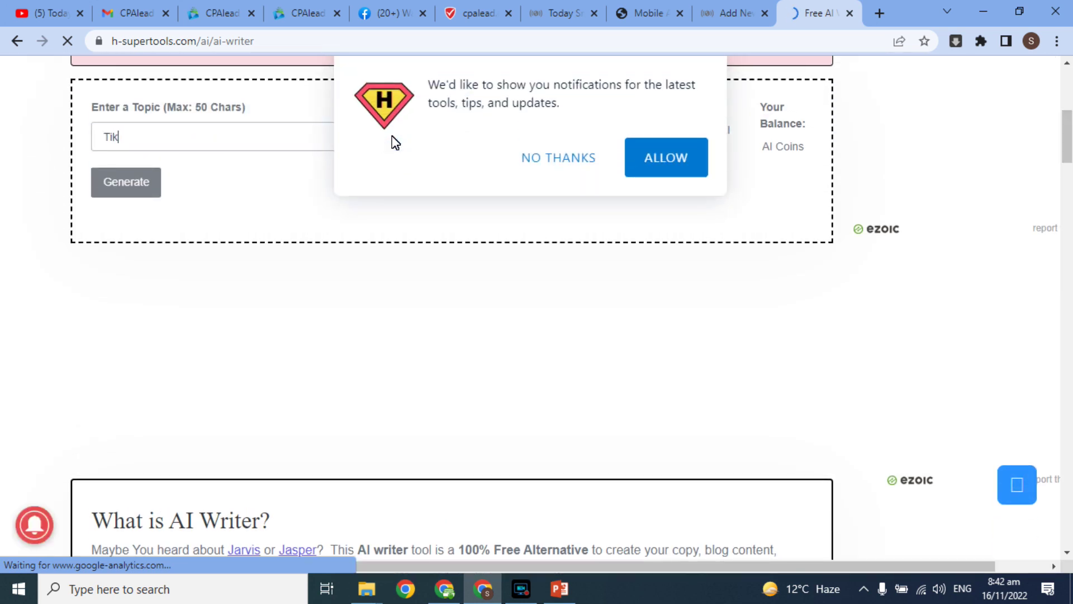
{"action": "type", "text": "Tok"}
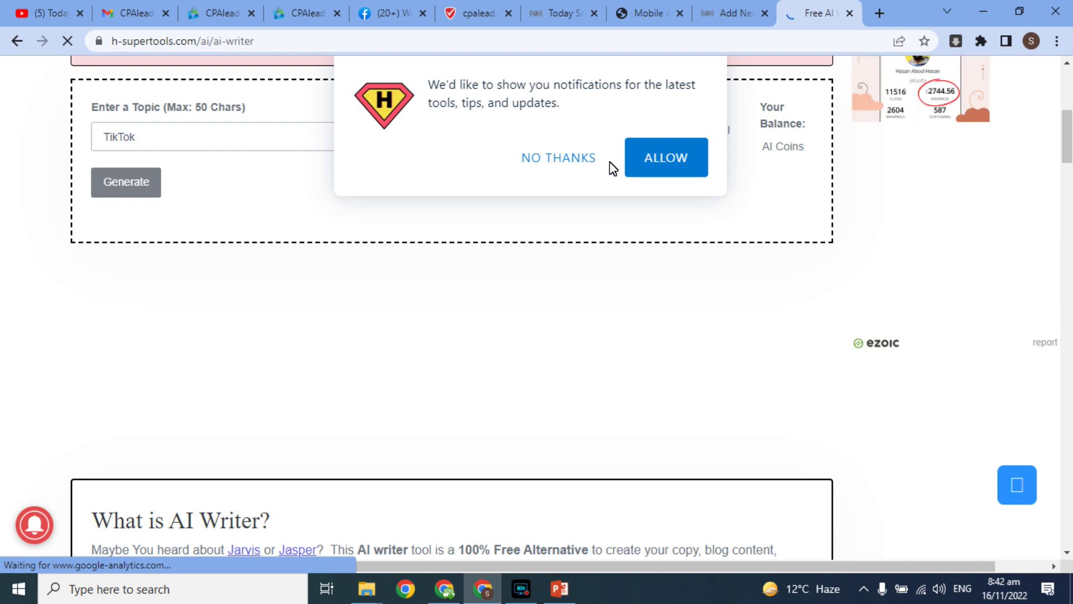
{"action": "left_click", "coordinate": [576, 159]}
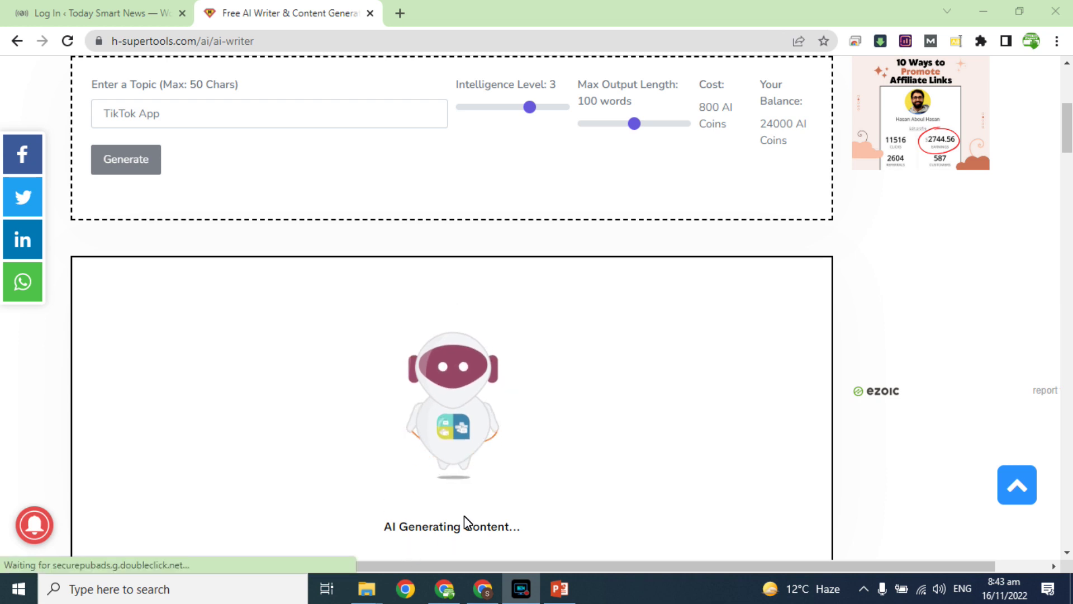
Select the generated 108-word TikTok article and return to the new WordPress post.
{"action": "left_click_drag", "start_coordinate": [1068, 134], "coordinate": [1067, 149]}
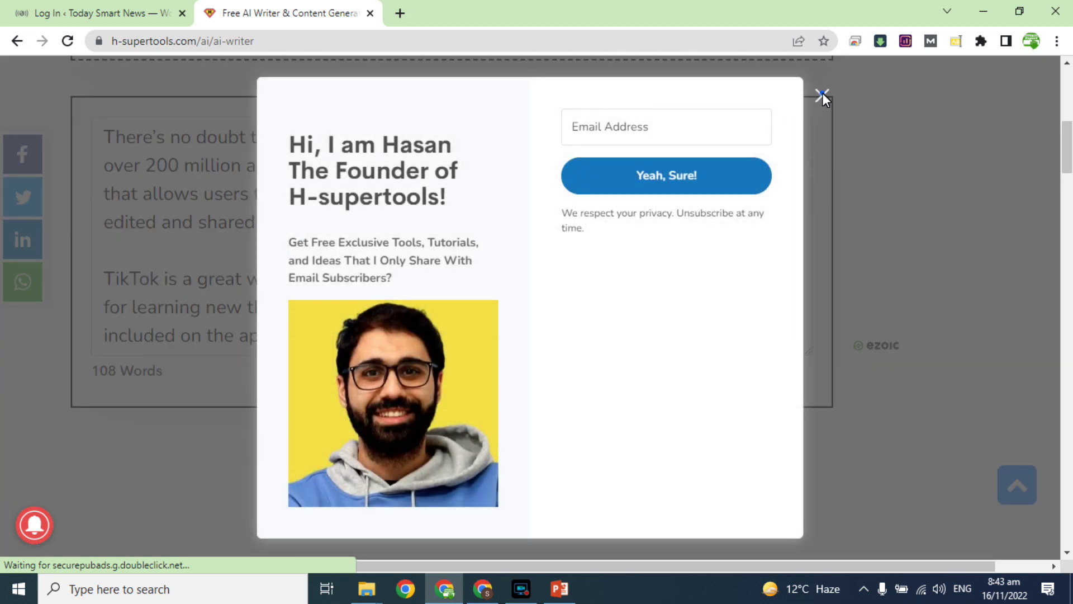
{"action": "left_click", "coordinate": [822, 94]}
{"action": "left_click", "coordinate": [384, 247]}
{"action": "key", "text": "ctrl+a"}
{"action": "key", "text": "ctrl+c"}
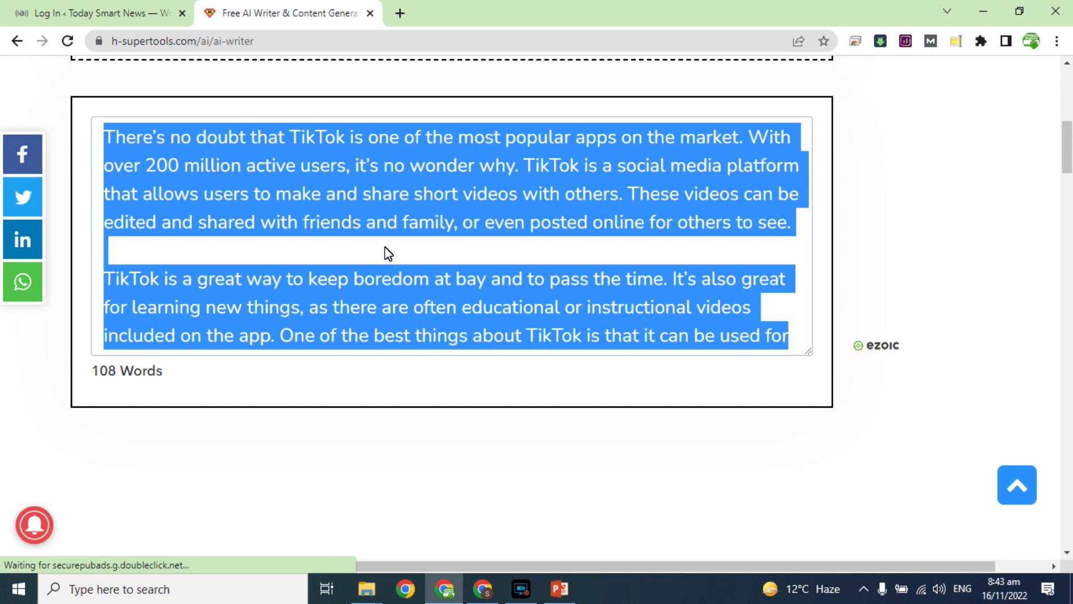
{"action": "left_click", "coordinate": [483, 588]}
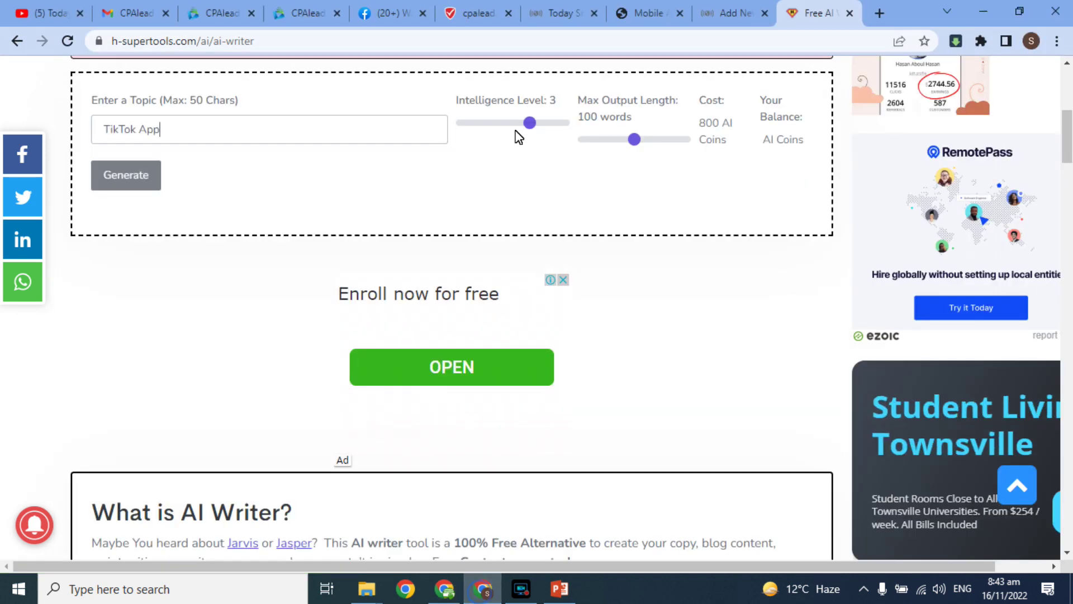
{"action": "left_click", "coordinate": [742, 9]}
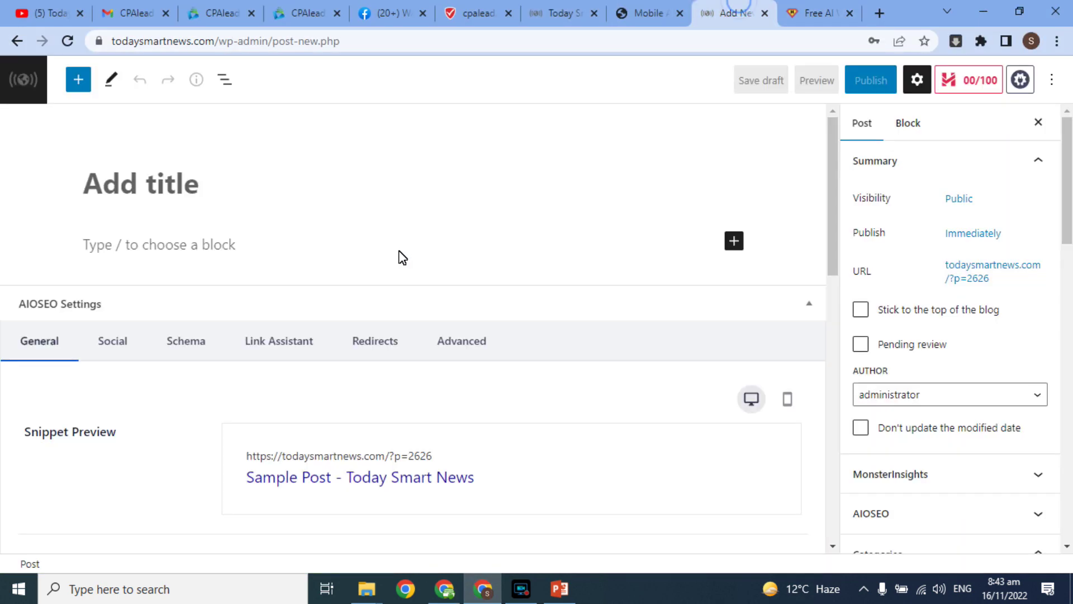
Paste the TikTok article into the post, delete its unfinished last sentence, and add 'Download Application'.
{"action": "left_click", "coordinate": [234, 249]}
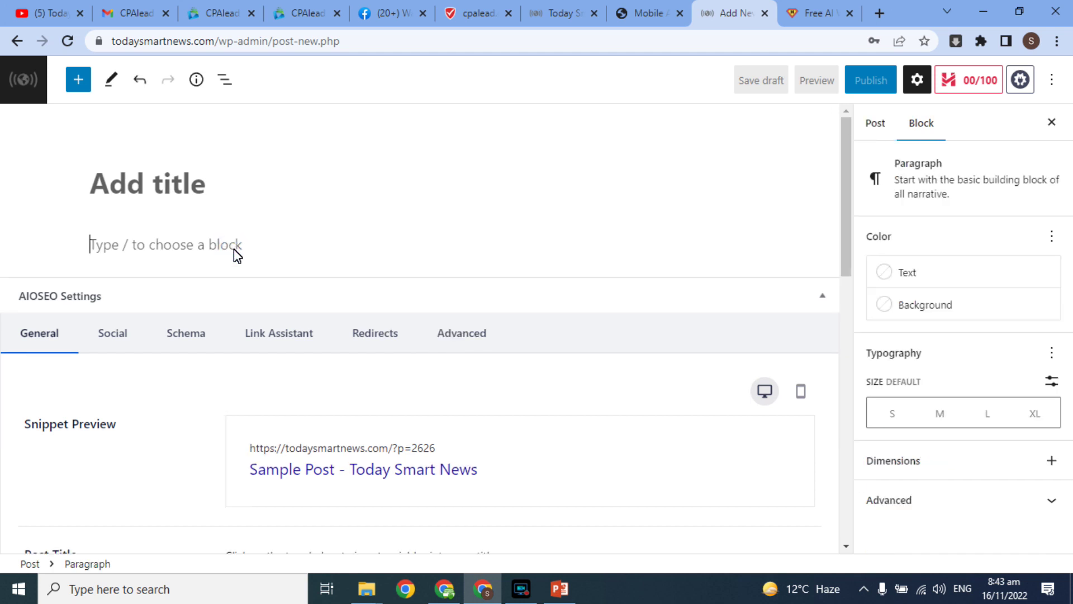
{"action": "key", "text": "ctrl+v"}
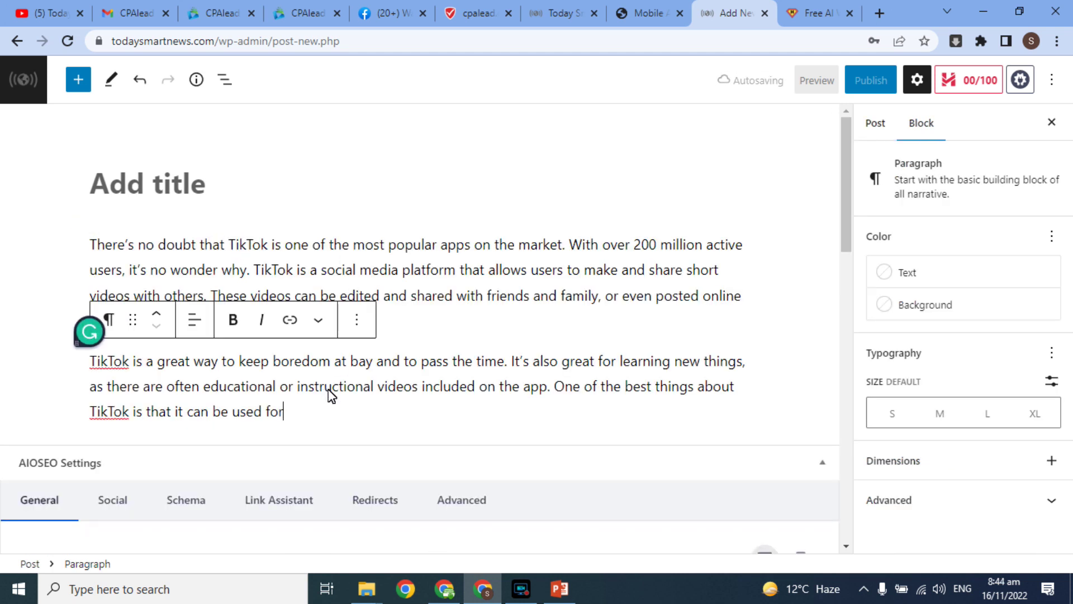
{"action": "left_click_drag", "start_coordinate": [556, 390], "coordinate": [565, 410]}
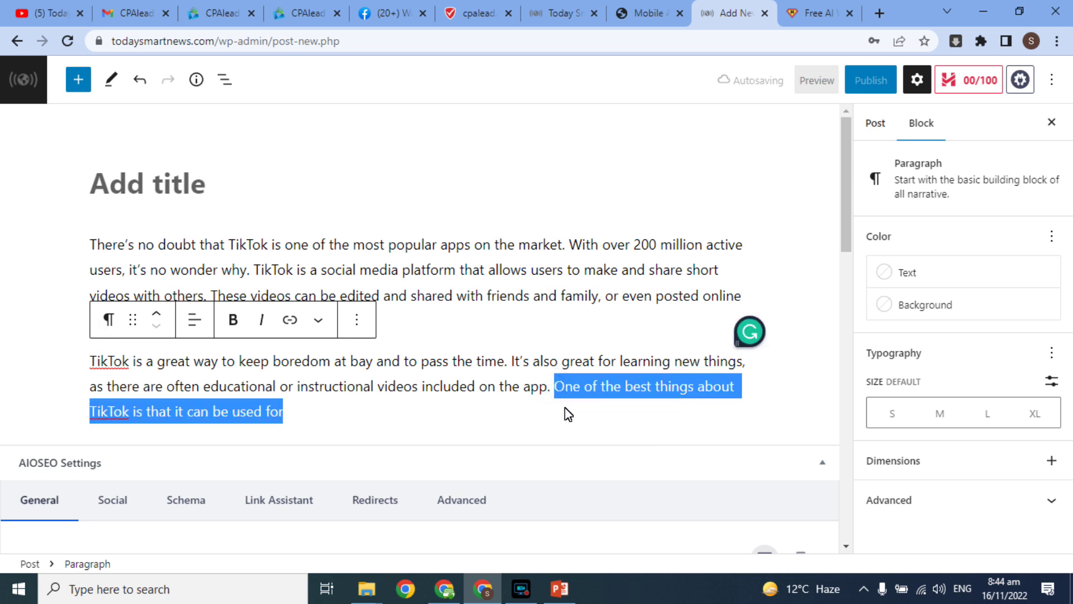
{"action": "key", "text": "BackSpace"}
{"action": "key", "text": "Return"}
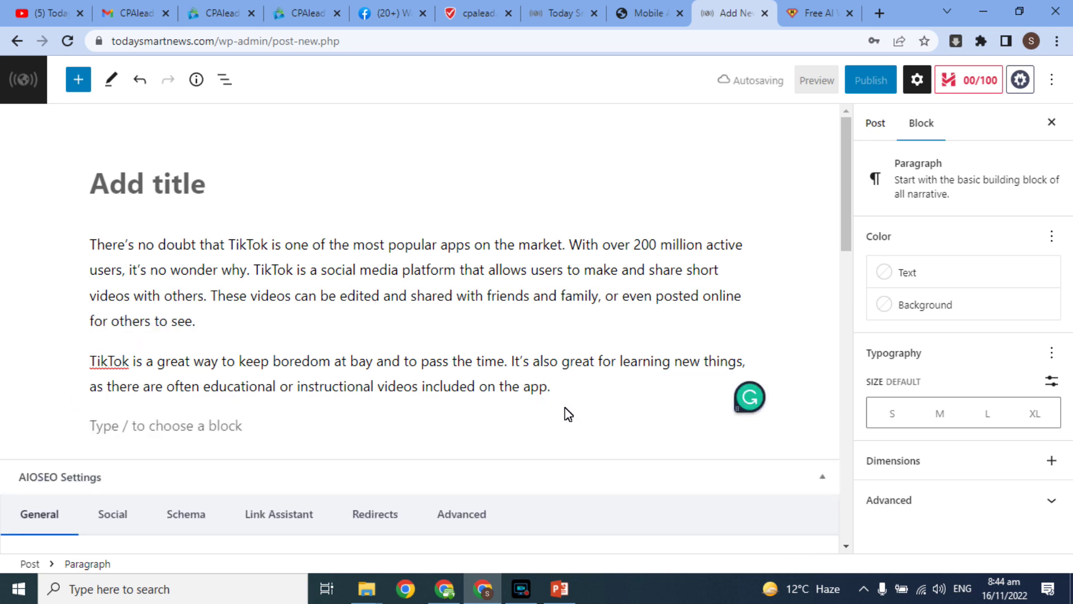
{"action": "type", "text": "Download "}
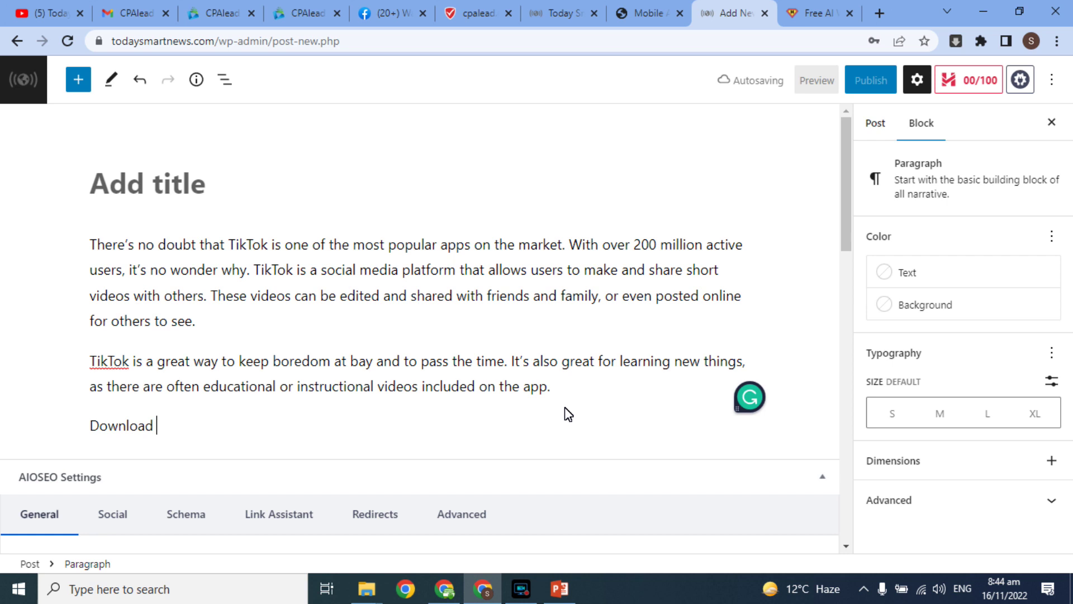
{"action": "type", "text": "Application"}
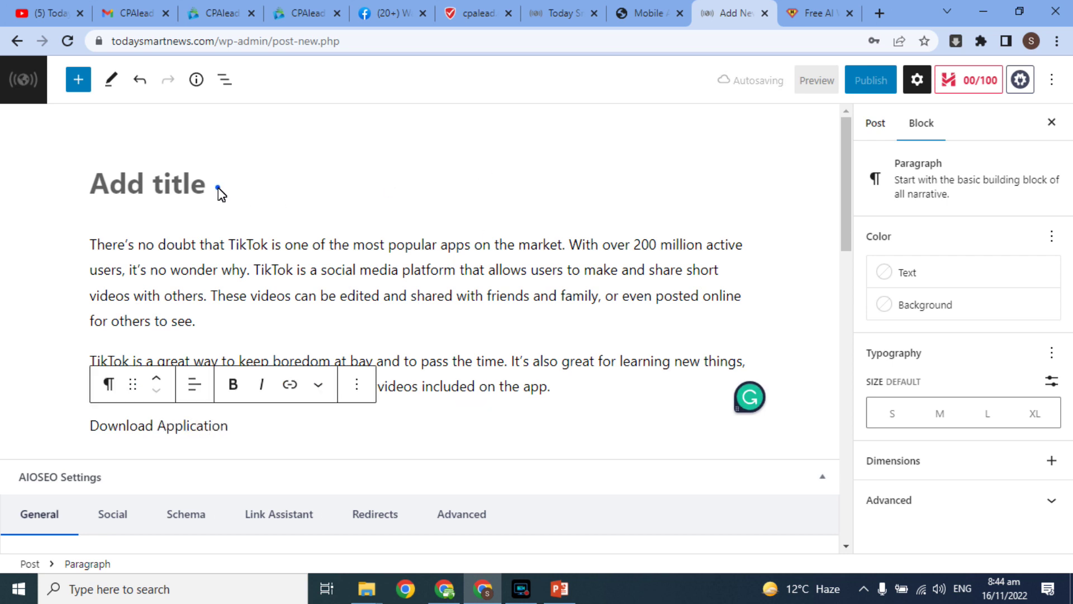
Replace the draft title 'TikTok' with 'World Top Chatting Mobile Application'.
{"action": "left_click", "coordinate": [220, 193]}
{"action": "type", "text": "TIkT"}
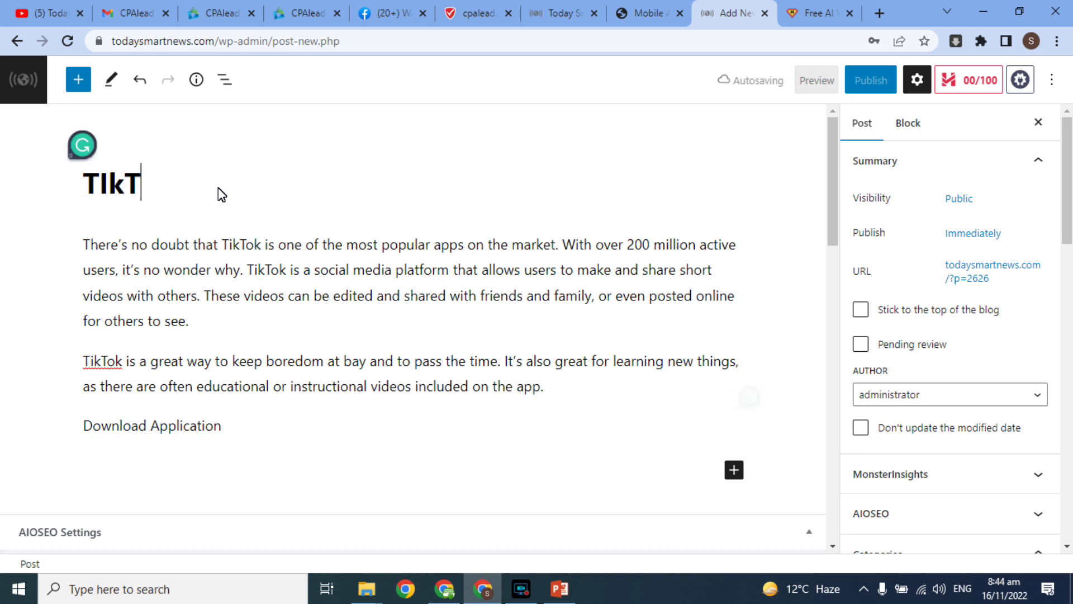
{"action": "key", "text": "BackSpace"}
{"action": "key", "text": "BackSpace"}
{"action": "key", "text": "BackSpace"}
{"action": "type", "text": "o"}
{"action": "key", "text": "BackSpace"}
{"action": "type", "text": "ik"}
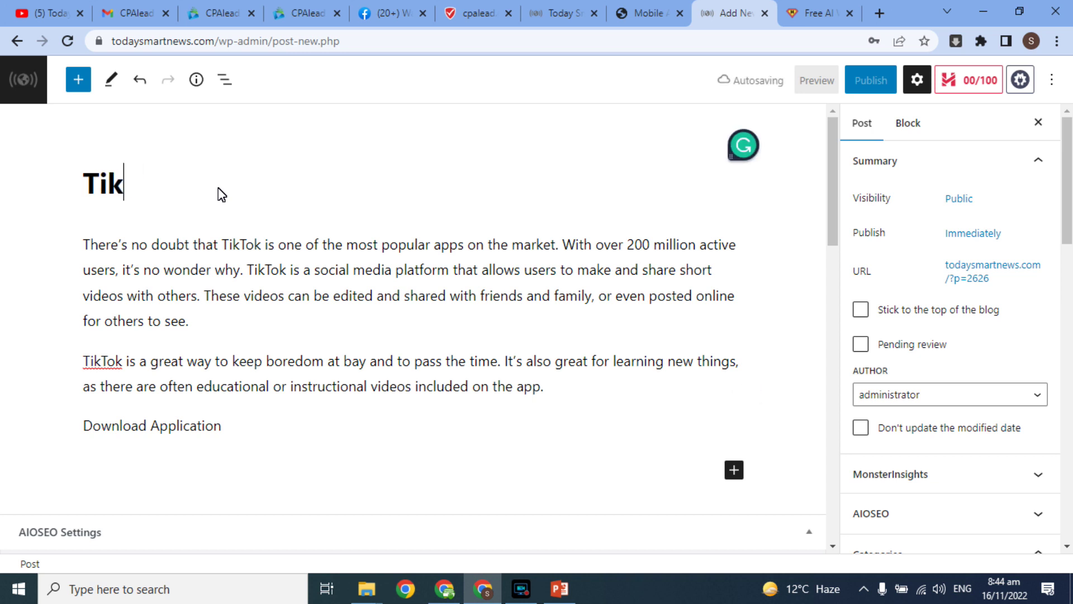
{"action": "type", "text": "Tok"}
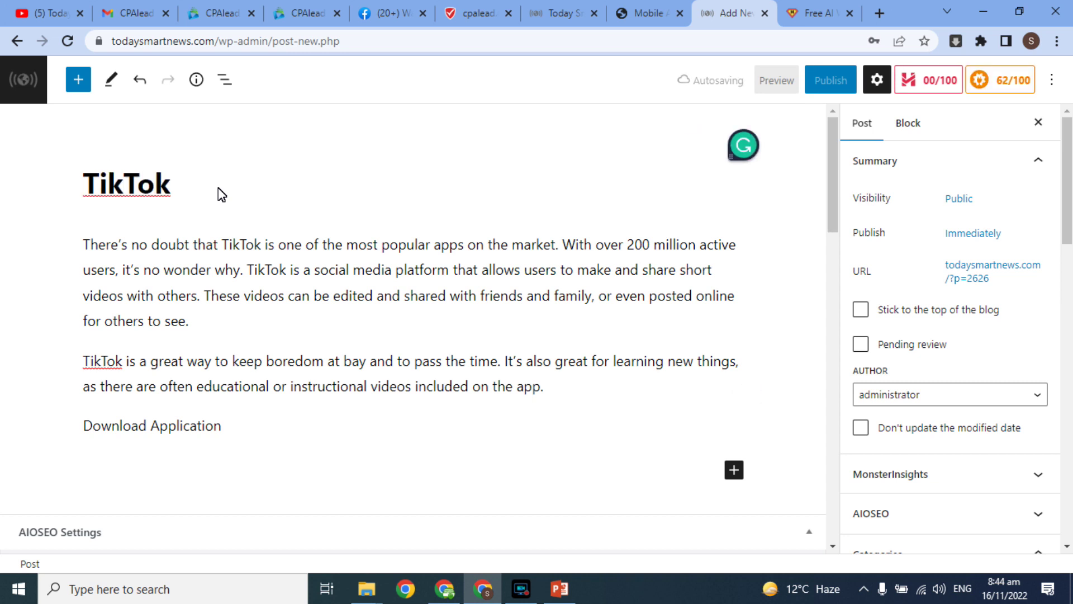
{"action": "key", "text": "ctrl+a"}
{"action": "type", "text": "Top"}
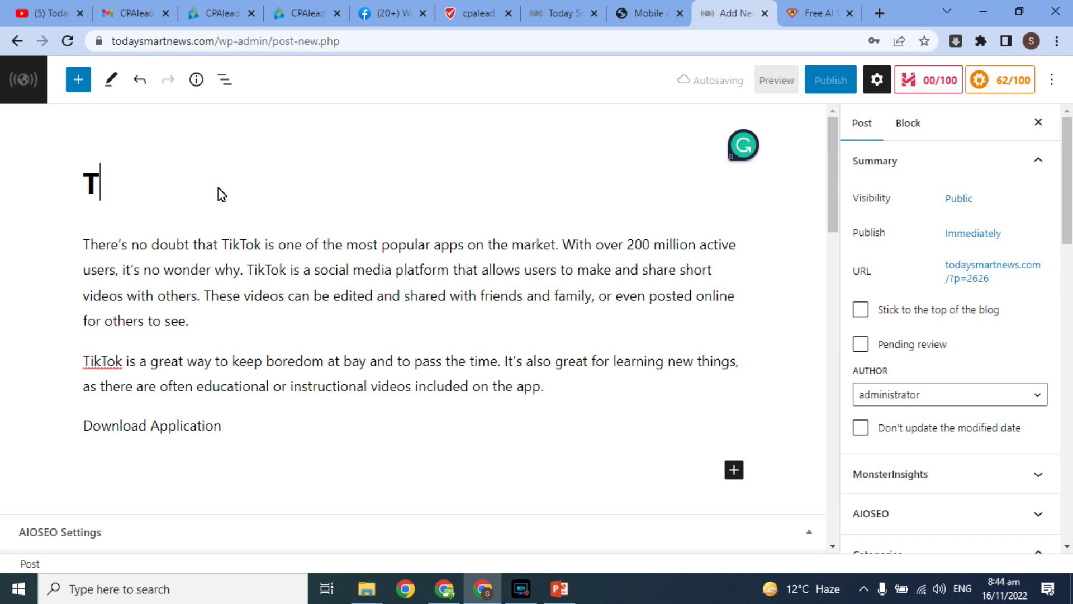
{"action": "key", "text": "BackSpace"}
{"action": "key", "text": "BackSpace"}
{"action": "key", "text": "BackSpace"}
{"action": "key", "text": "BackSpace"}
{"action": "type", "text": "Wor"}
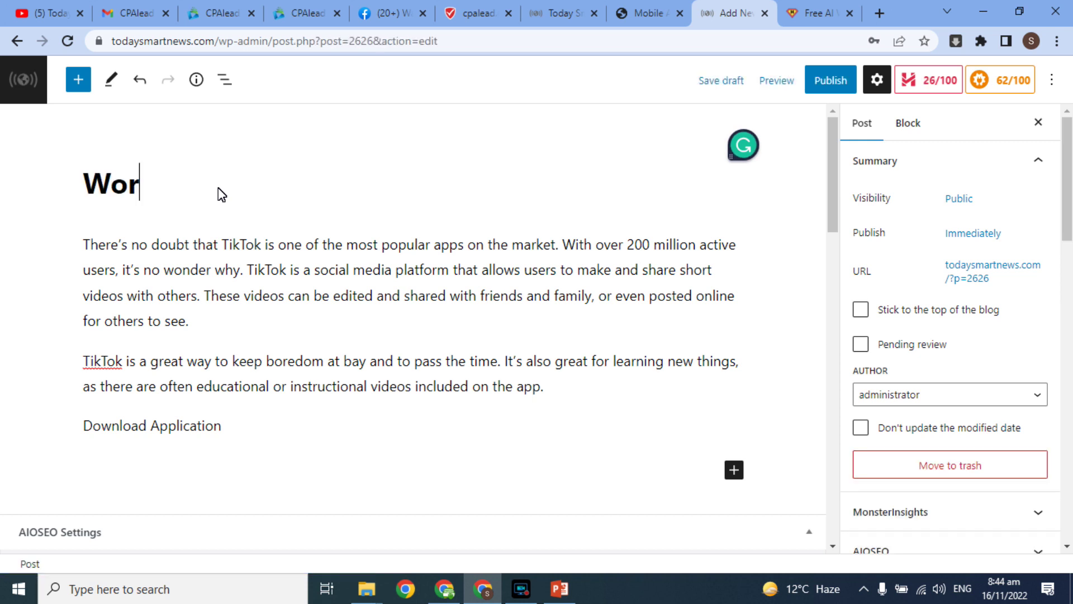
{"action": "type", "text": "ld Top "}
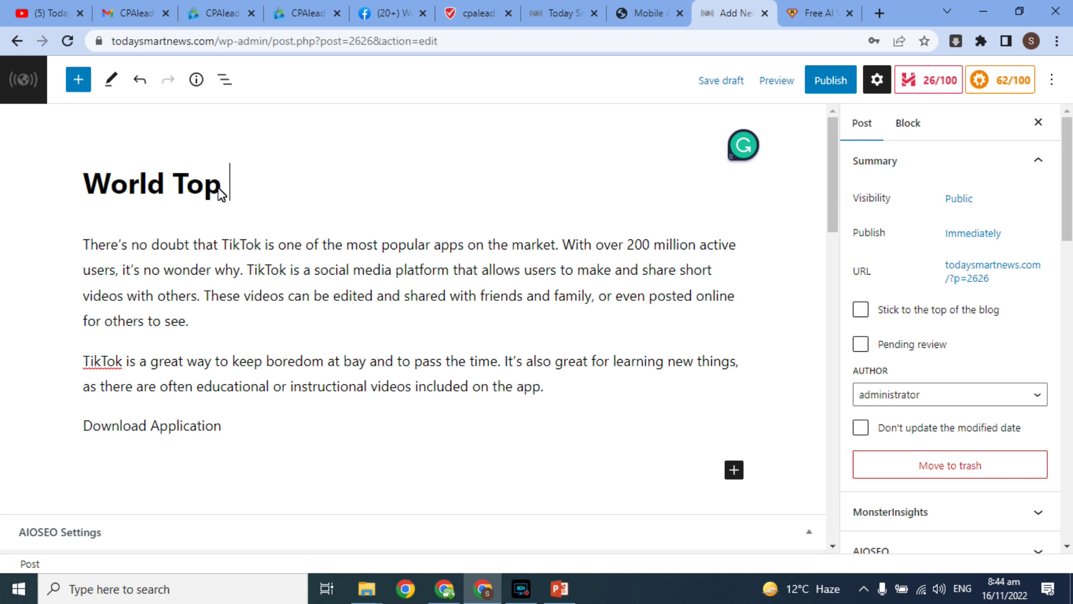
{"action": "type", "text": "Chatting Mo"}
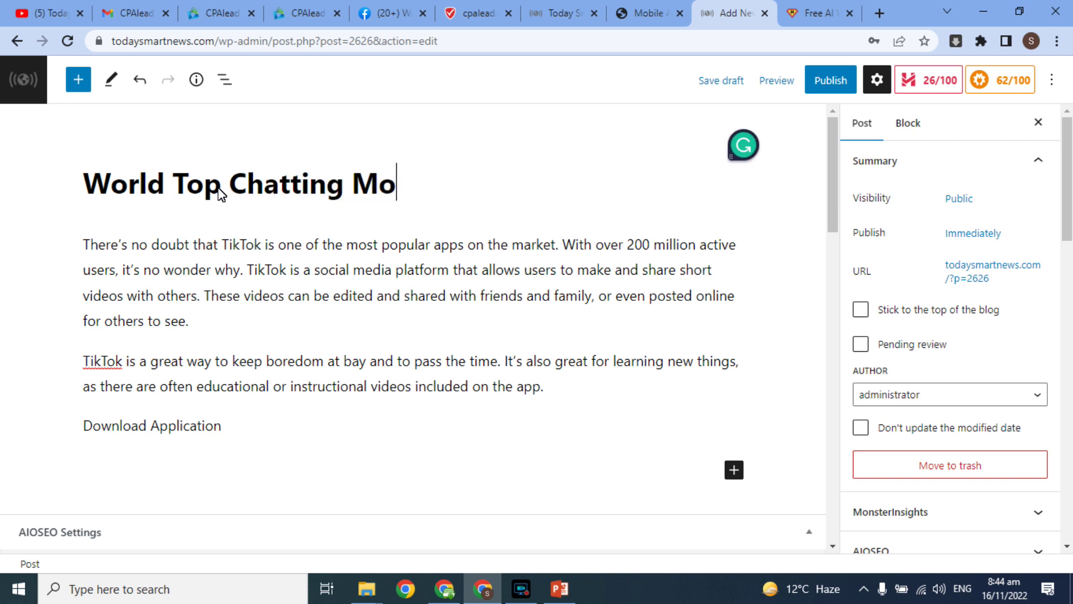
{"action": "type", "text": "bile Application"}
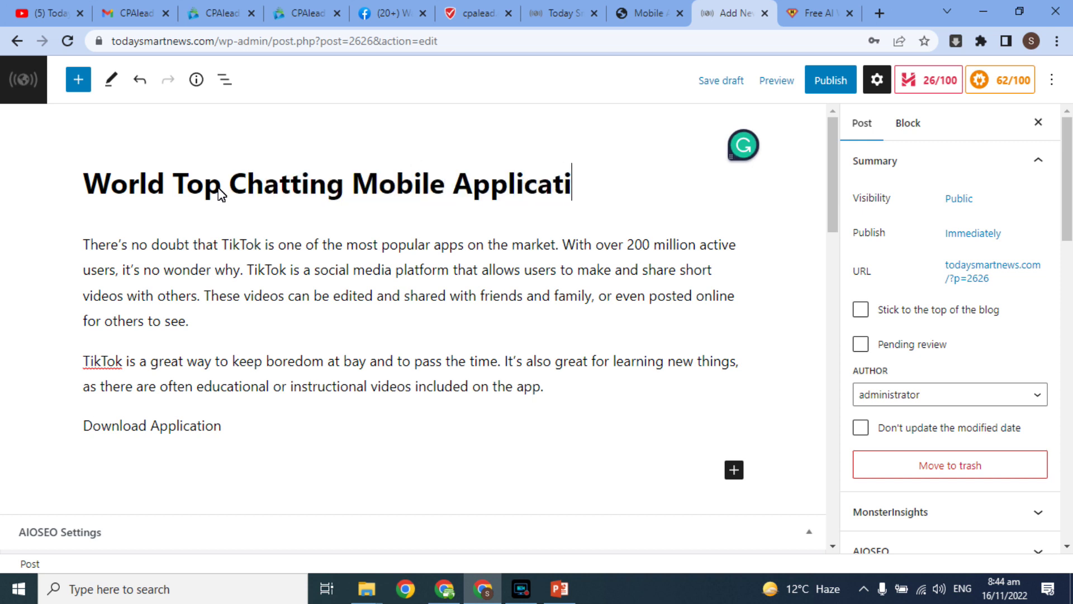
{"action": "left_click", "coordinate": [244, 428]}
Link 'Download Application' to the TikTok offer's copied CPAlead affiliate URL.
{"action": "triple_click", "coordinate": [244, 428]}
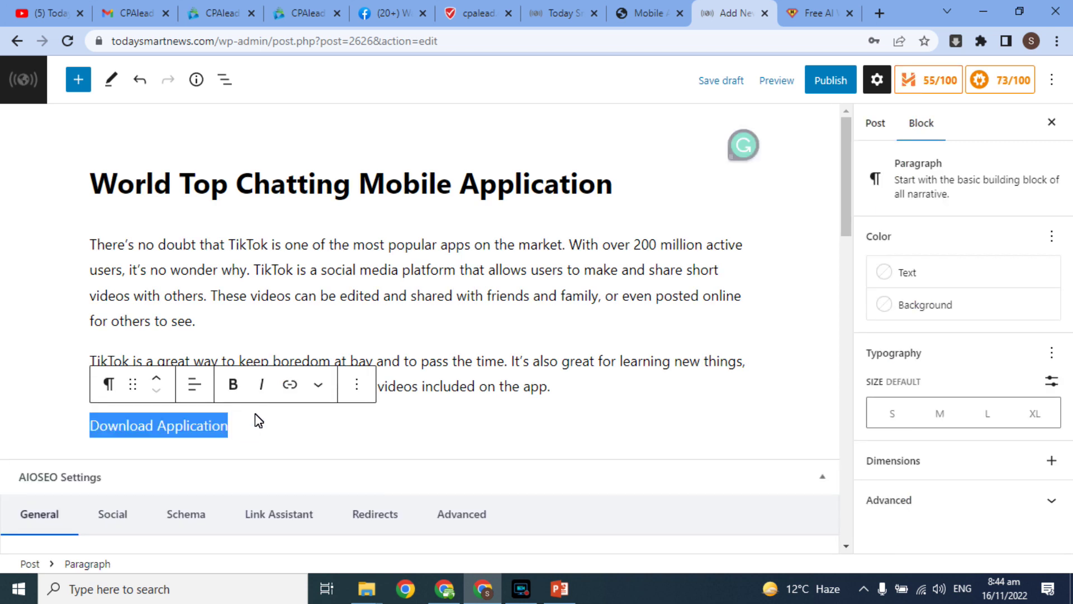
{"action": "left_click", "coordinate": [289, 384]}
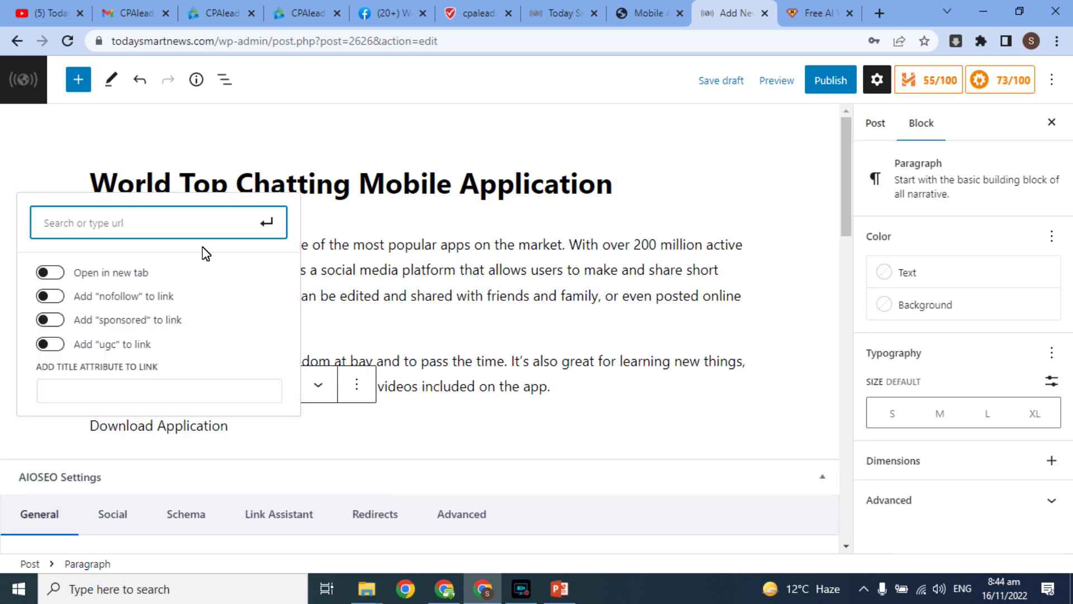
{"action": "left_click", "coordinate": [311, 13]}
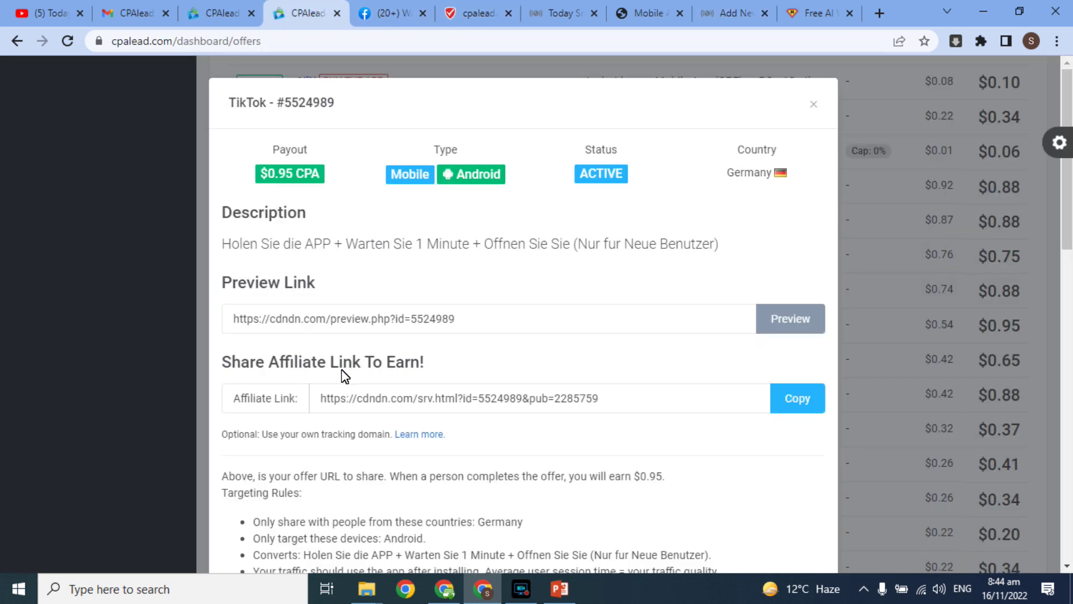
{"action": "left_click", "coordinate": [794, 397]}
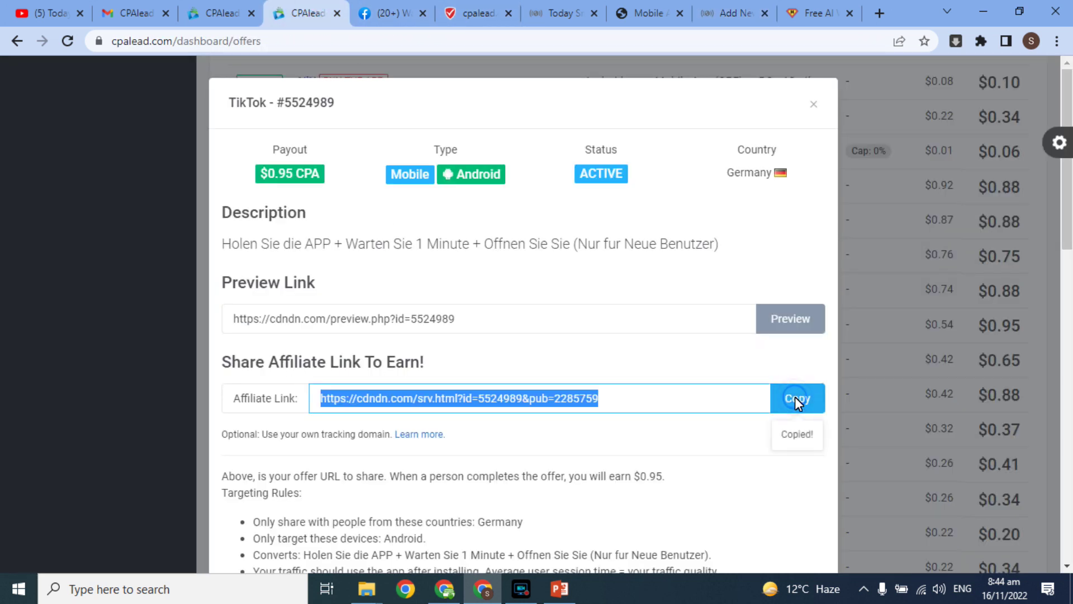
{"action": "left_click", "coordinate": [729, 10]}
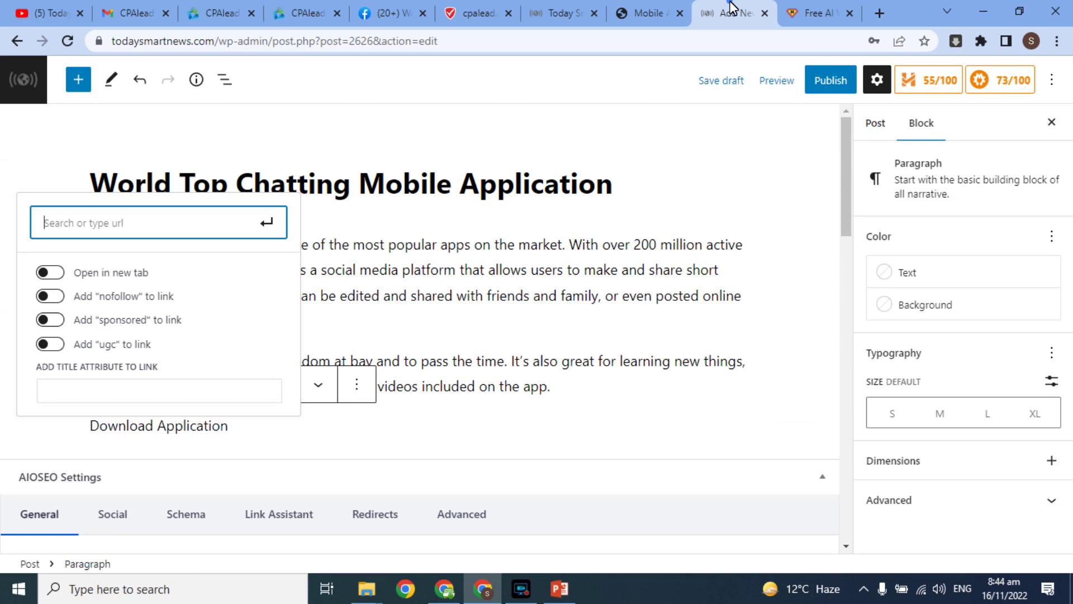
{"action": "key", "text": "ctrl+v"}
{"action": "left_click", "coordinate": [272, 166]}
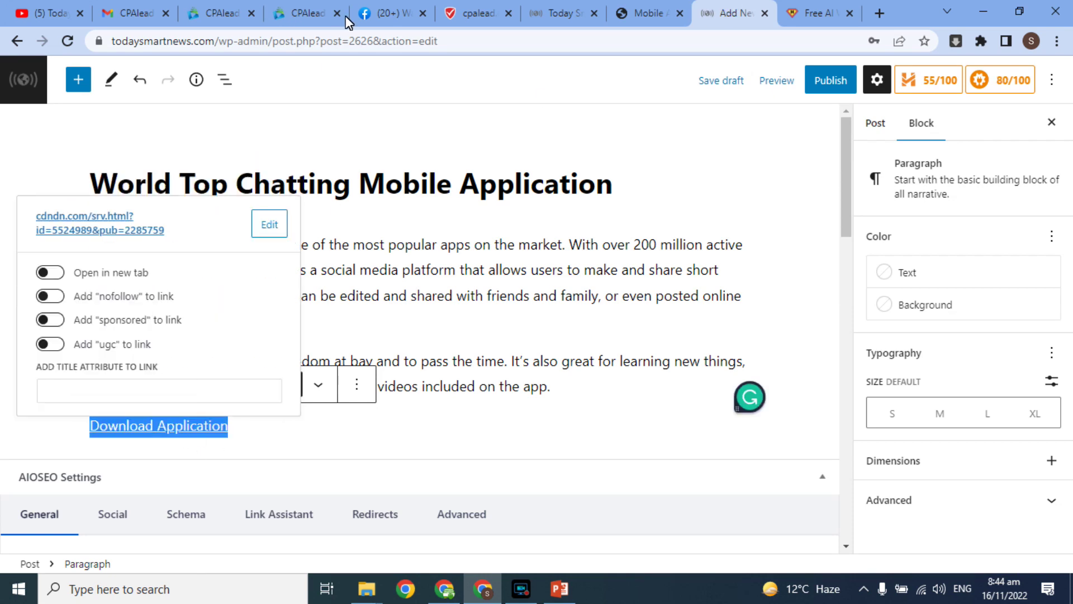
Close the TikTok offer details in CPAlead.
{"action": "left_click", "coordinate": [307, 12]}
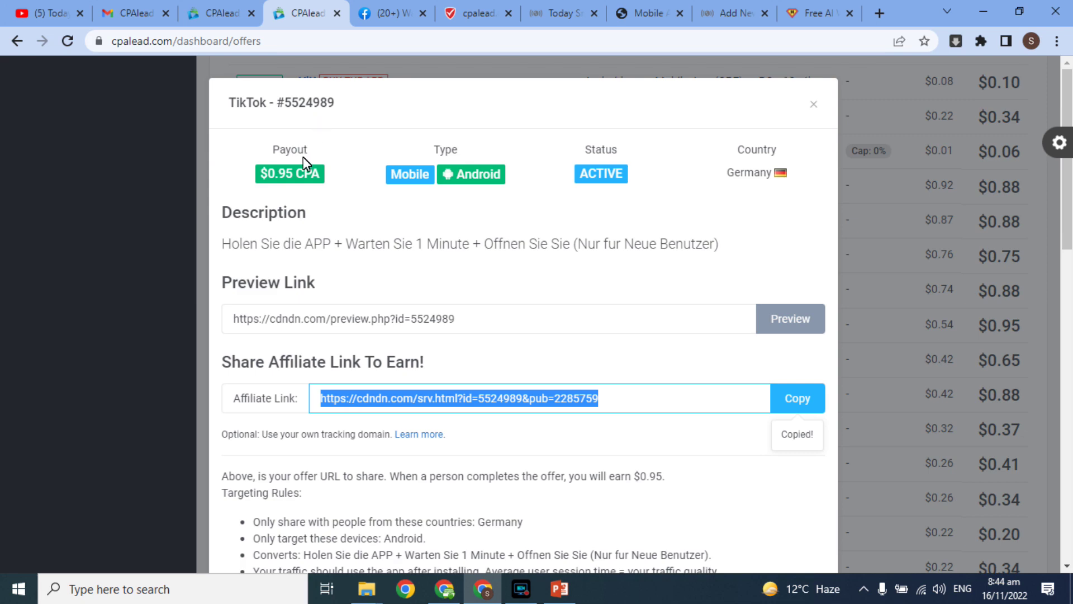
{"action": "double_click", "coordinate": [284, 170]}
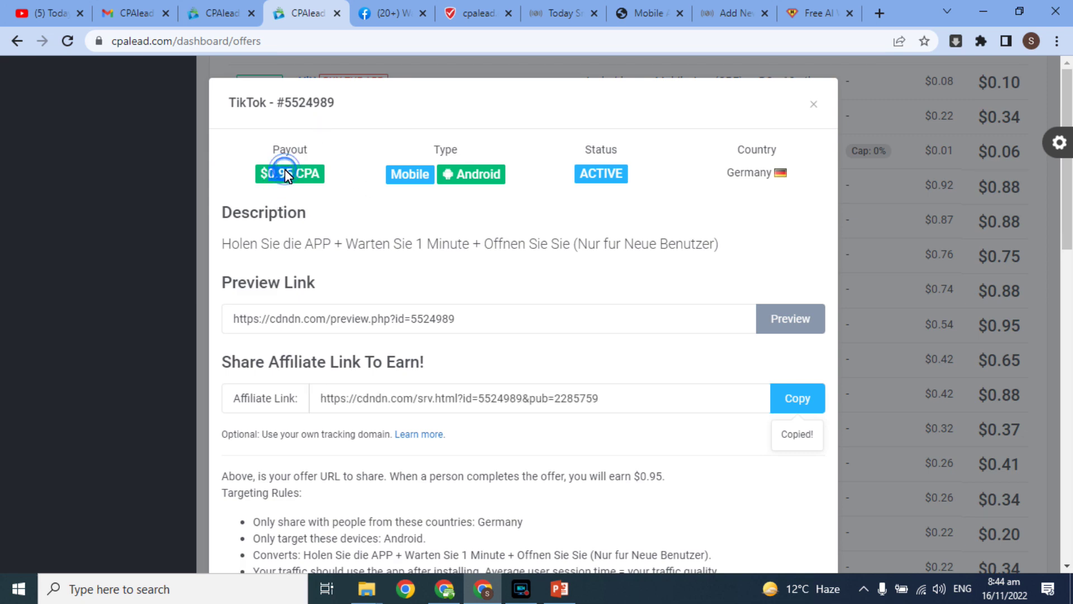
{"action": "left_click", "coordinate": [813, 103]}
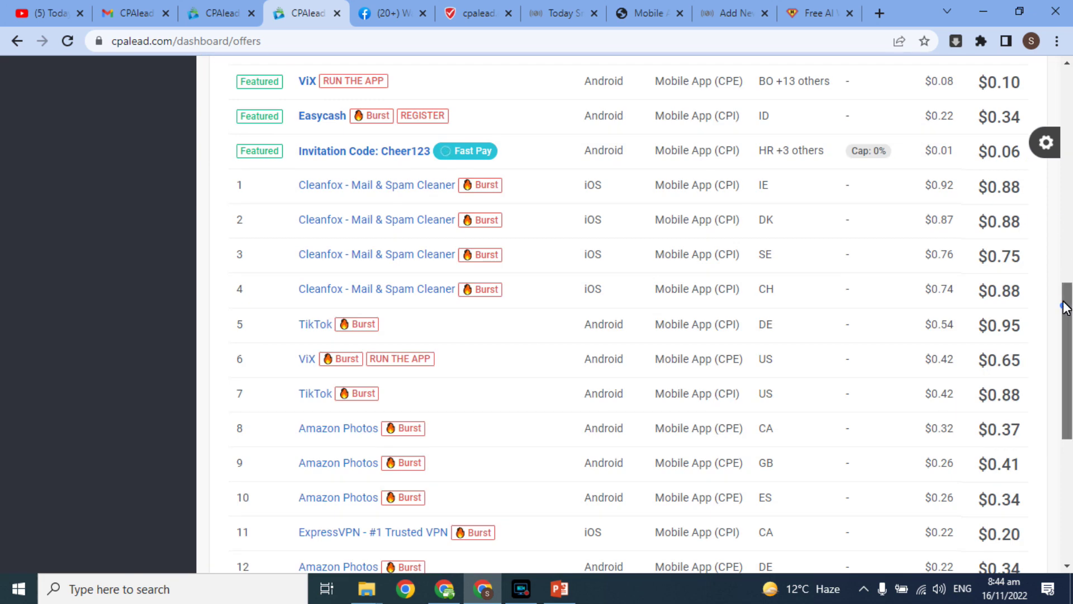
Open Account > Payments and review the $0.00 balance, NET30 schedule and payment-information errors.
{"action": "left_click_drag", "start_coordinate": [1064, 306], "coordinate": [1066, 78]}
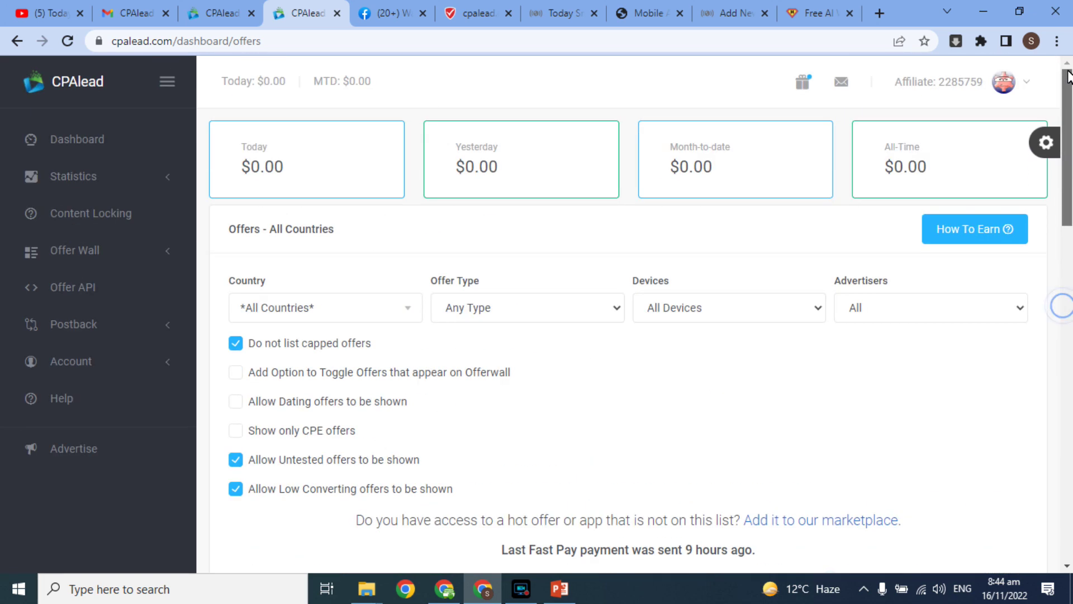
{"action": "left_click", "coordinate": [81, 365]}
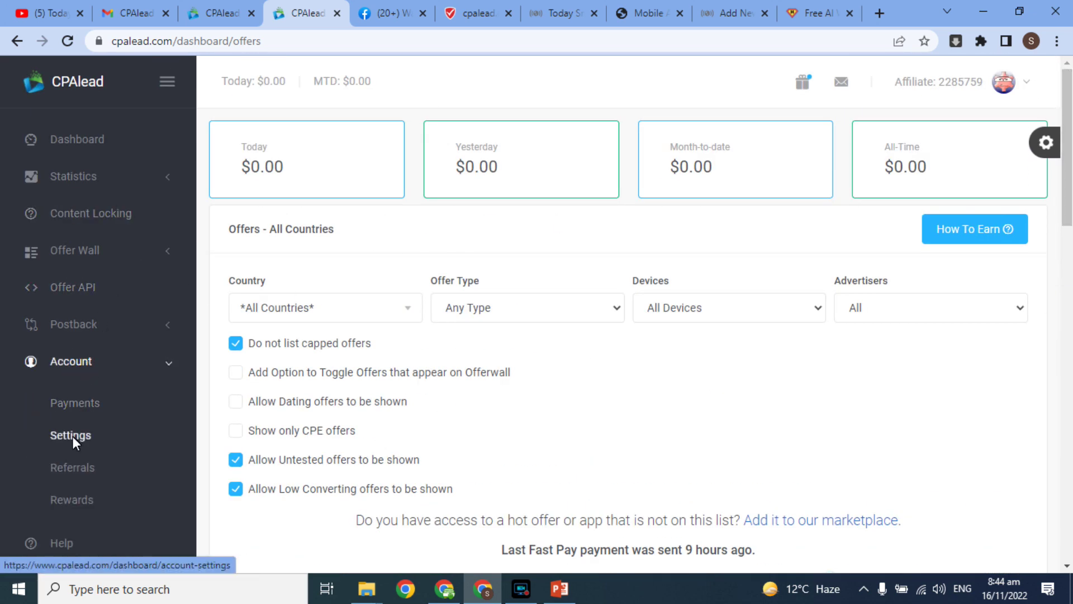
{"action": "left_click", "coordinate": [77, 398]}
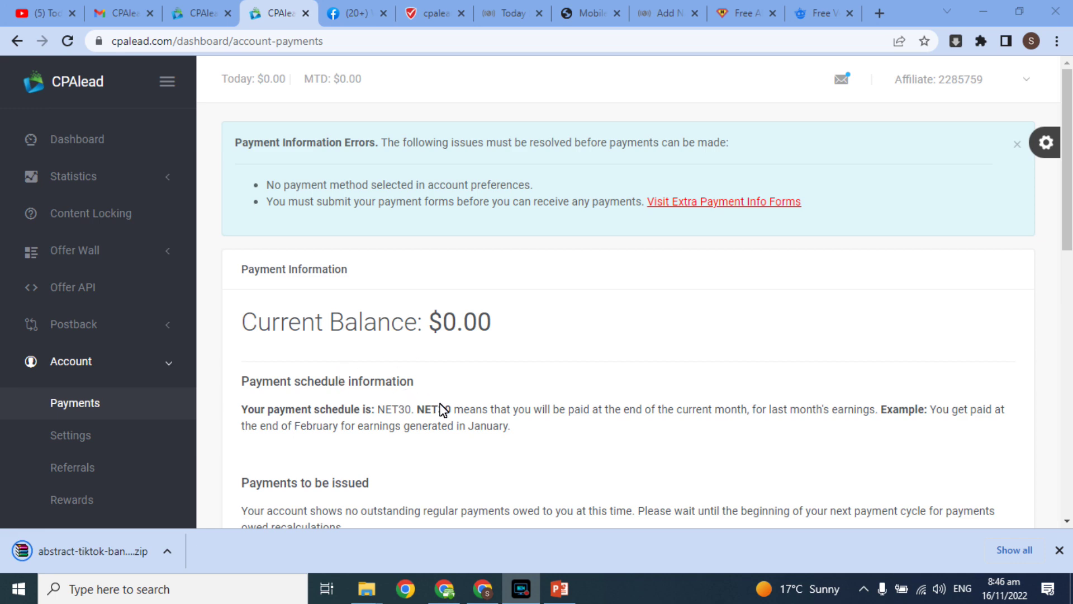
{"action": "left_click_drag", "start_coordinate": [1067, 223], "coordinate": [1068, 368]}
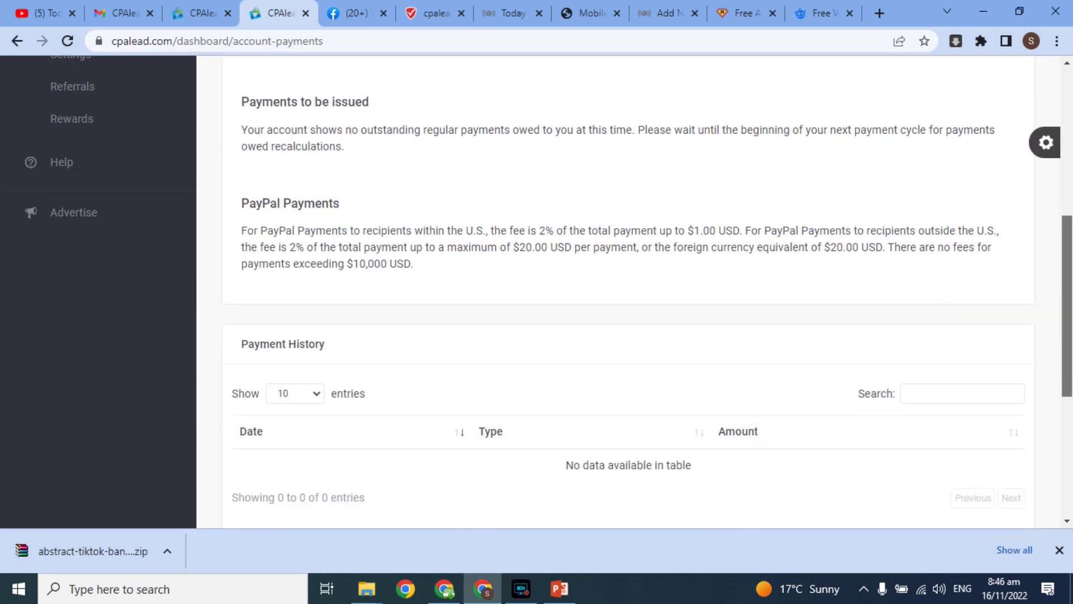
{"action": "scroll", "coordinate": [628, 291], "scroll_direction": "down", "scroll_amount": 2}
{"action": "scroll", "coordinate": [628, 290], "scroll_direction": "down", "scroll_amount": 3}
{"action": "scroll", "coordinate": [628, 291], "scroll_direction": "up", "scroll_amount": 13}
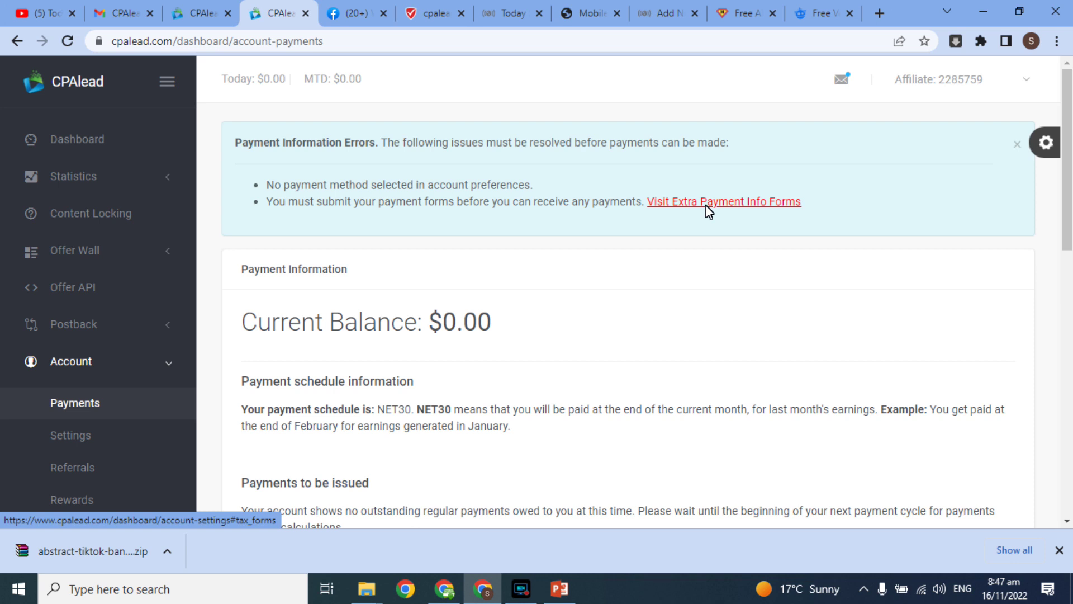
Follow 'Visit Extra Payment Info Forms' and scroll the resulting login page back to the top.
{"action": "left_click", "coordinate": [705, 205]}
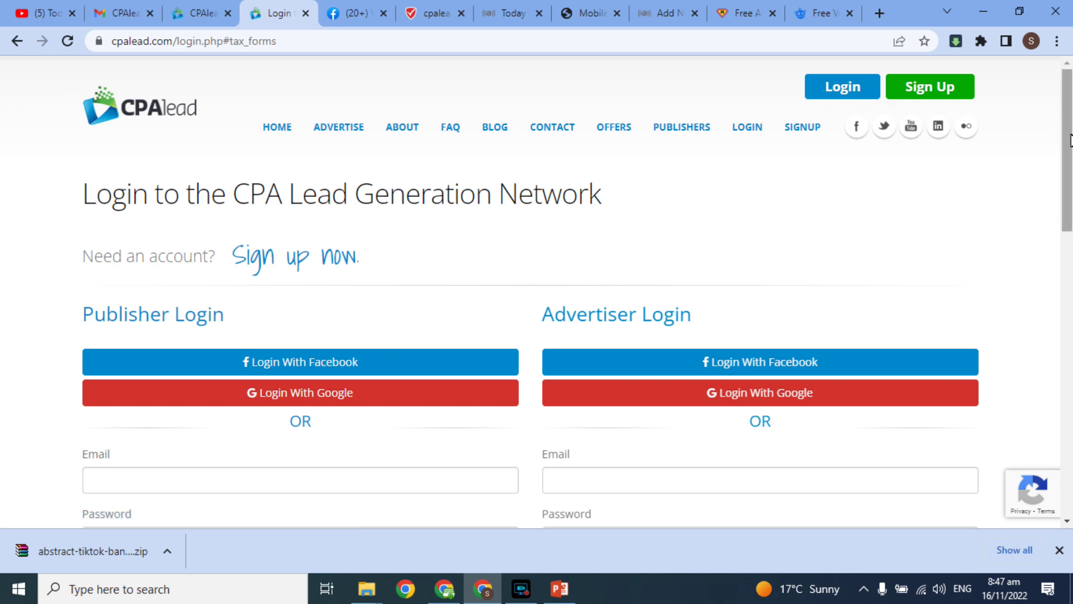
{"action": "scroll", "coordinate": [1066, 140], "scroll_direction": "down", "scroll_amount": 5}
{"action": "scroll", "coordinate": [536, 327], "scroll_direction": "down", "scroll_amount": 8}
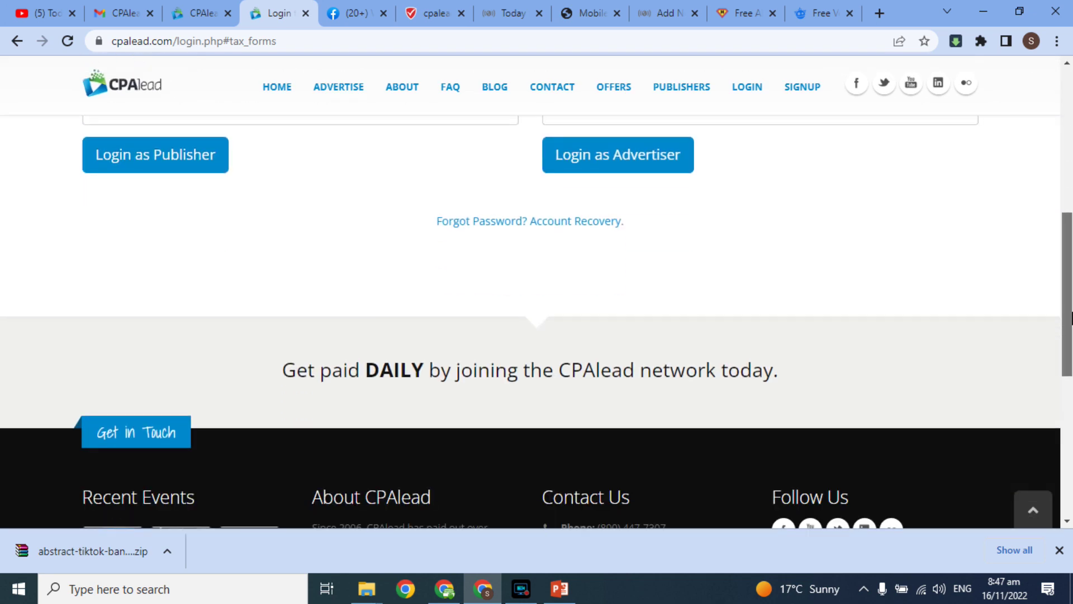
{"action": "key", "text": "Home"}
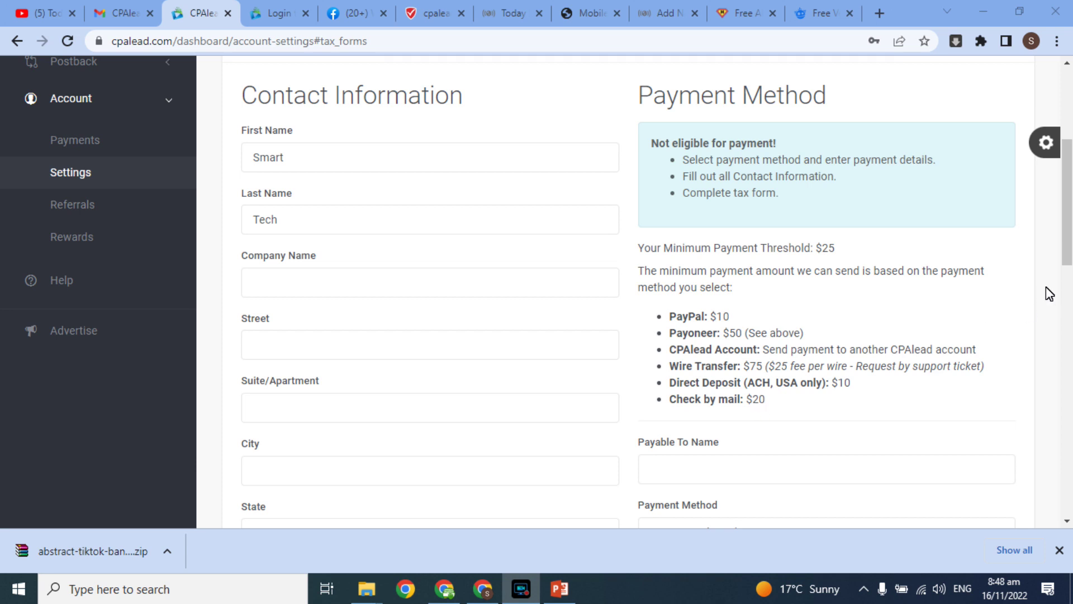
Choose Payoneer from the Payment Method dropdown, then switch to the YouTube playlist.
{"action": "left_click_drag", "start_coordinate": [1069, 243], "coordinate": [1068, 310]}
{"action": "left_click", "coordinate": [927, 277]}
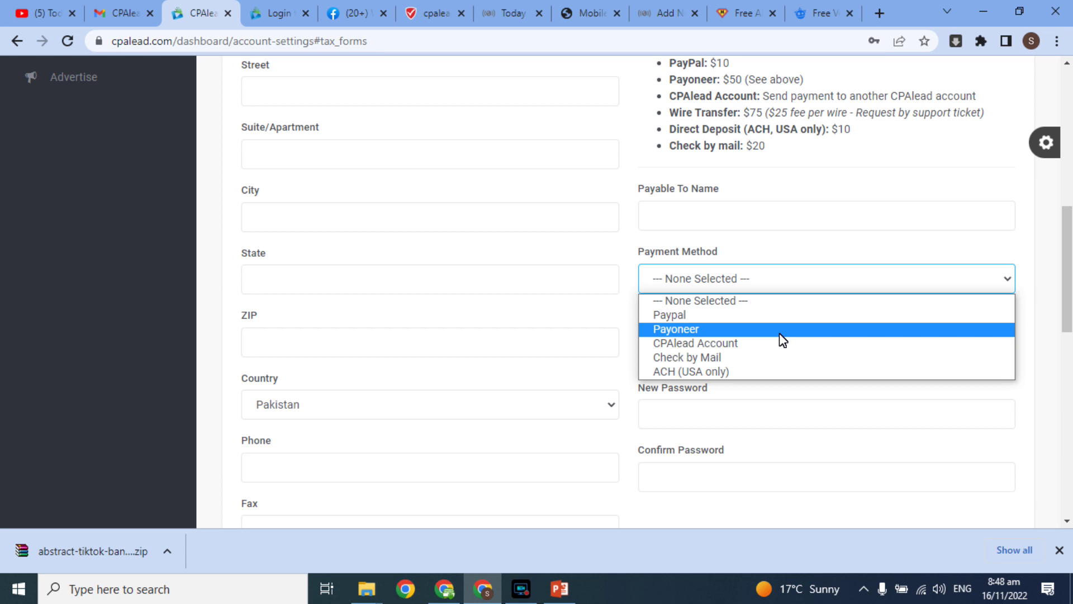
{"action": "left_click", "coordinate": [782, 330]}
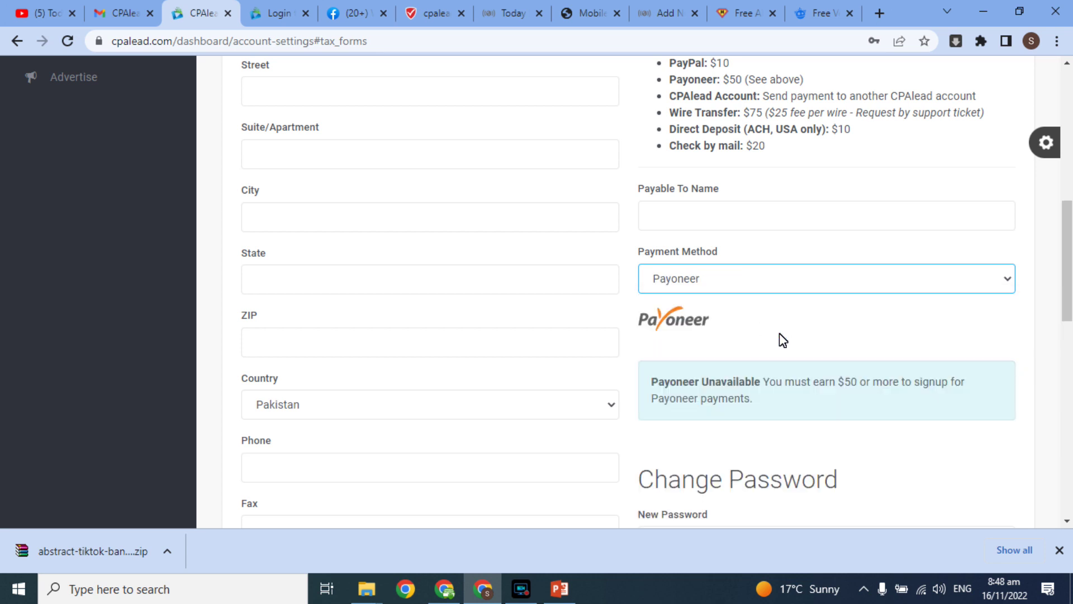
{"action": "left_click", "coordinate": [39, 13]}
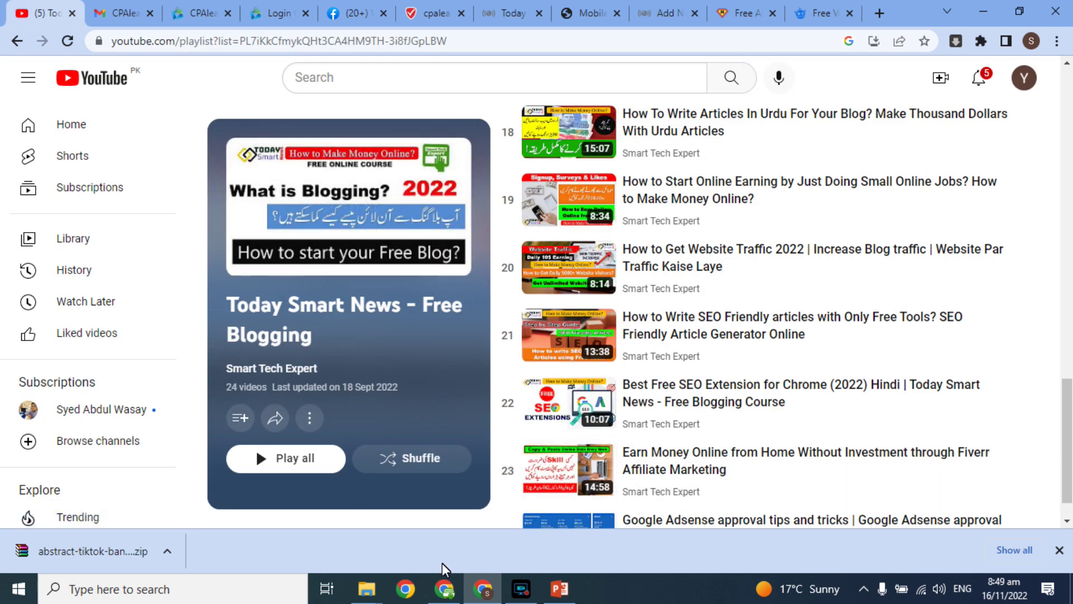